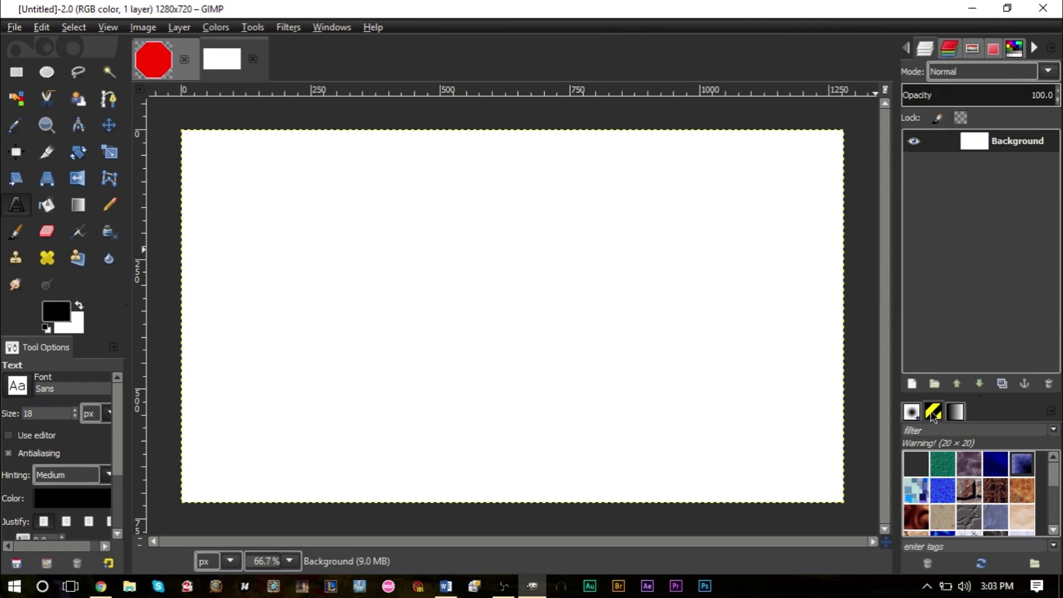
Step: Make Bricks the active pattern in the Patterns dialog, test-fill the canvas with it, then undo
click(334, 27)
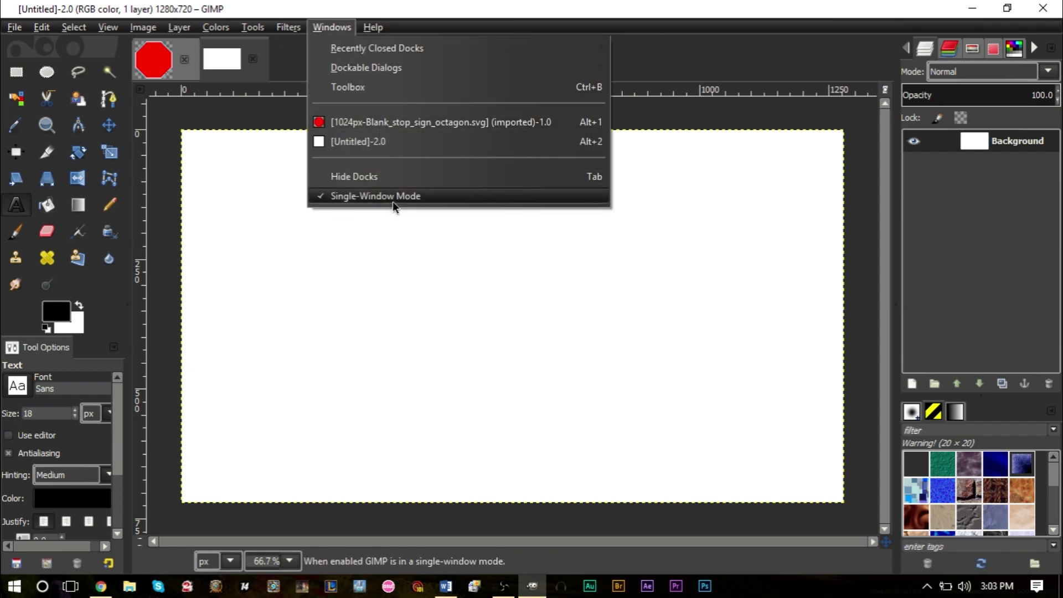
mouse_move(407, 68)
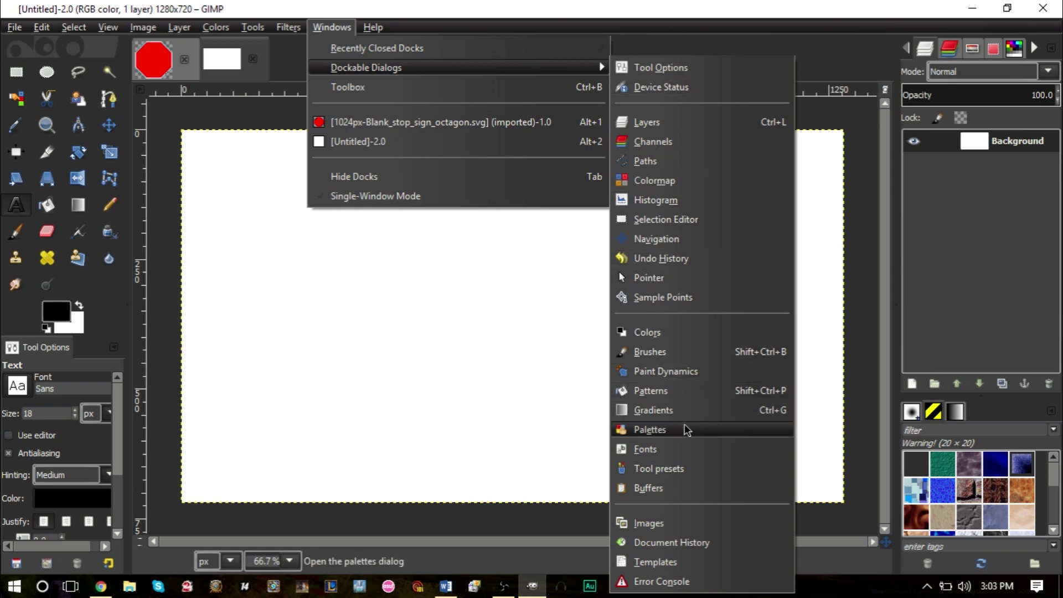
click(677, 394)
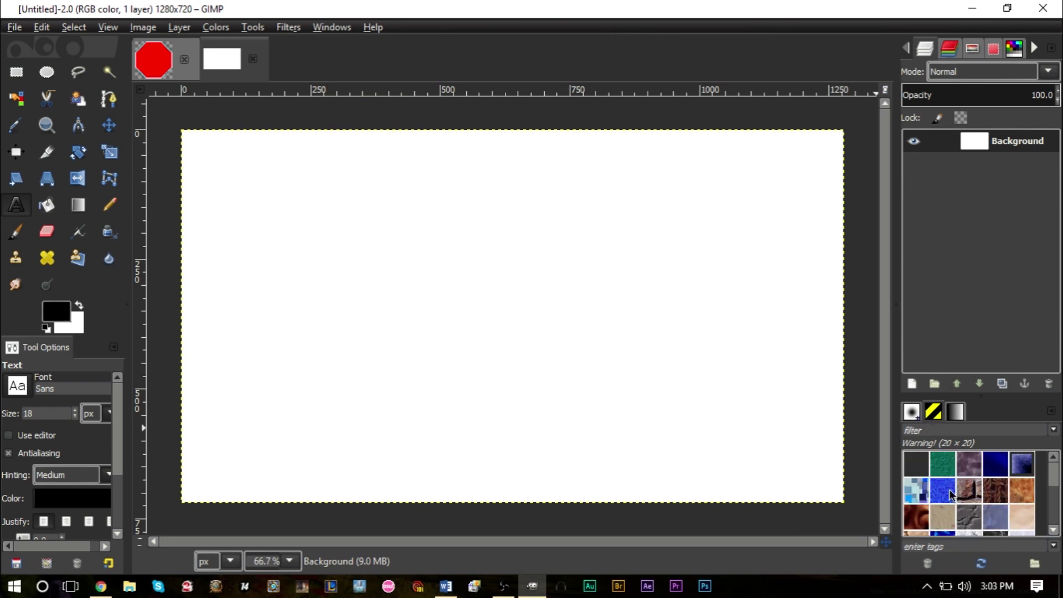
drag(970, 493, 527, 328)
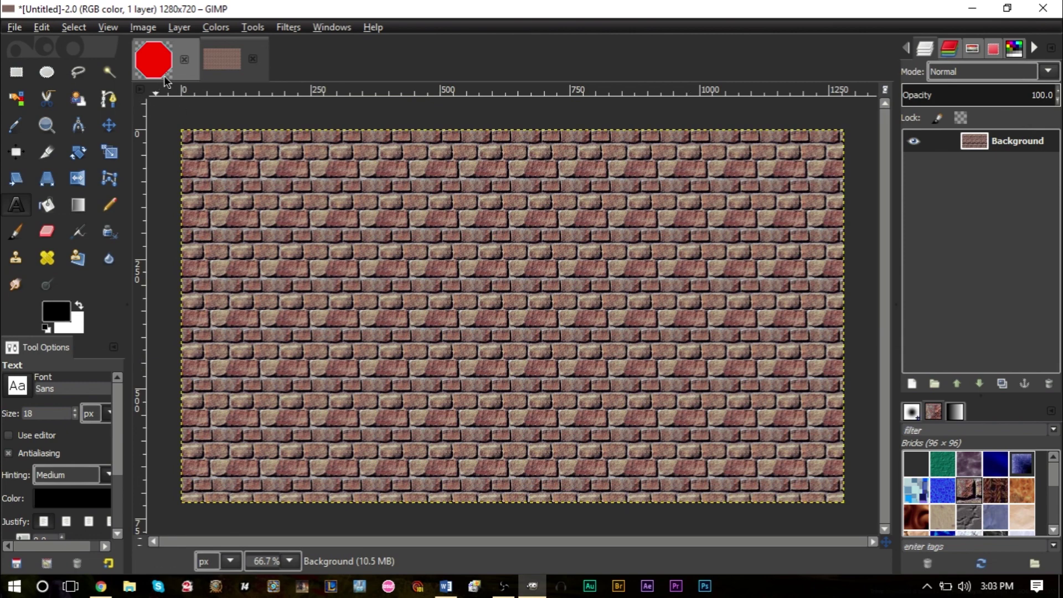
key(ctrl+z)
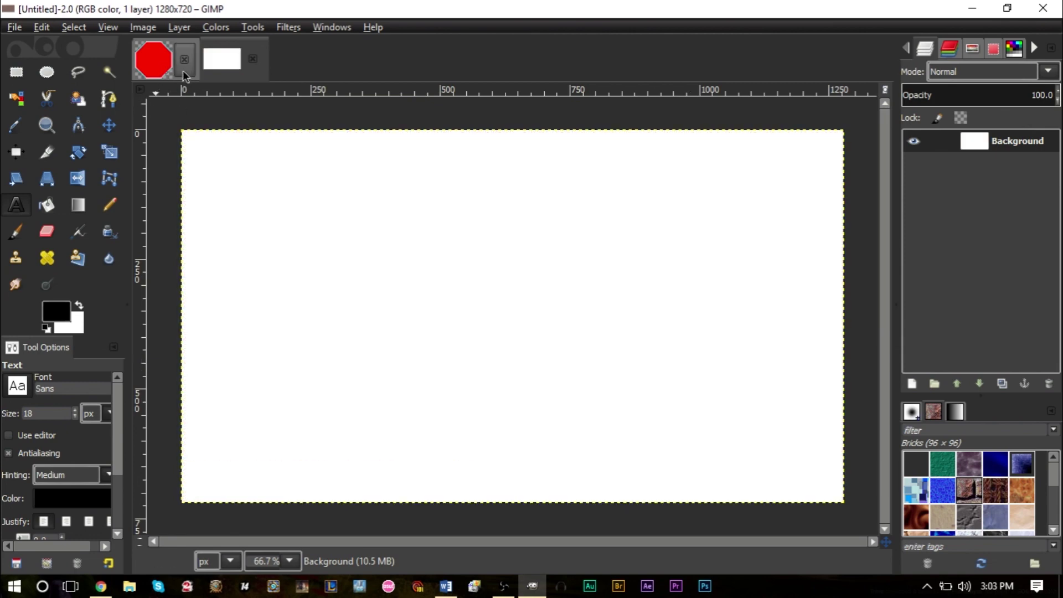
Step: Cut the stop sign from its image and paste it into Untitled as its own layer
click(153, 64)
key(ctrl+x)
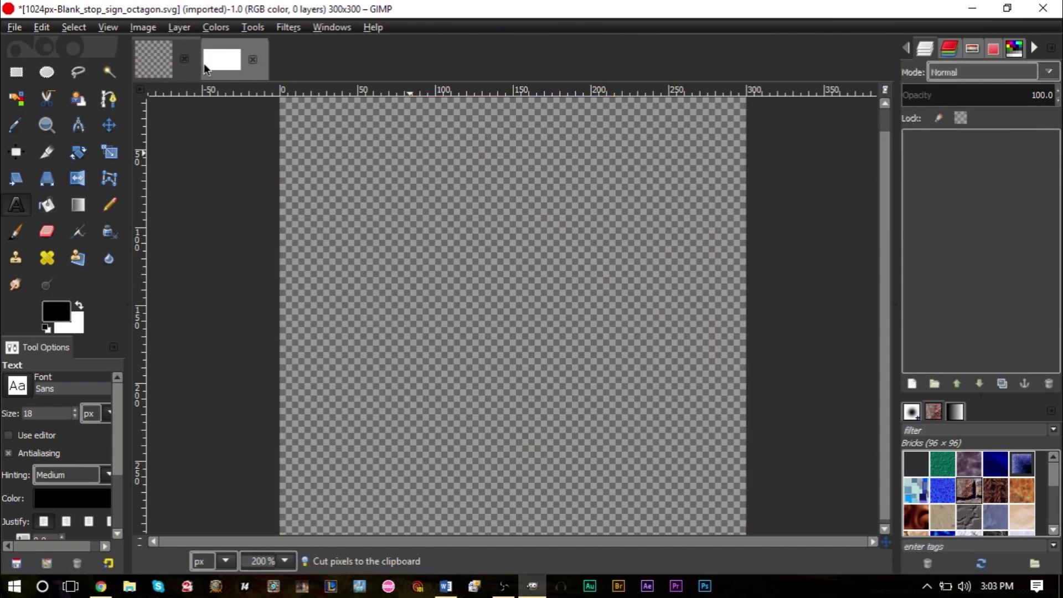
click(222, 58)
key(ctrl+v)
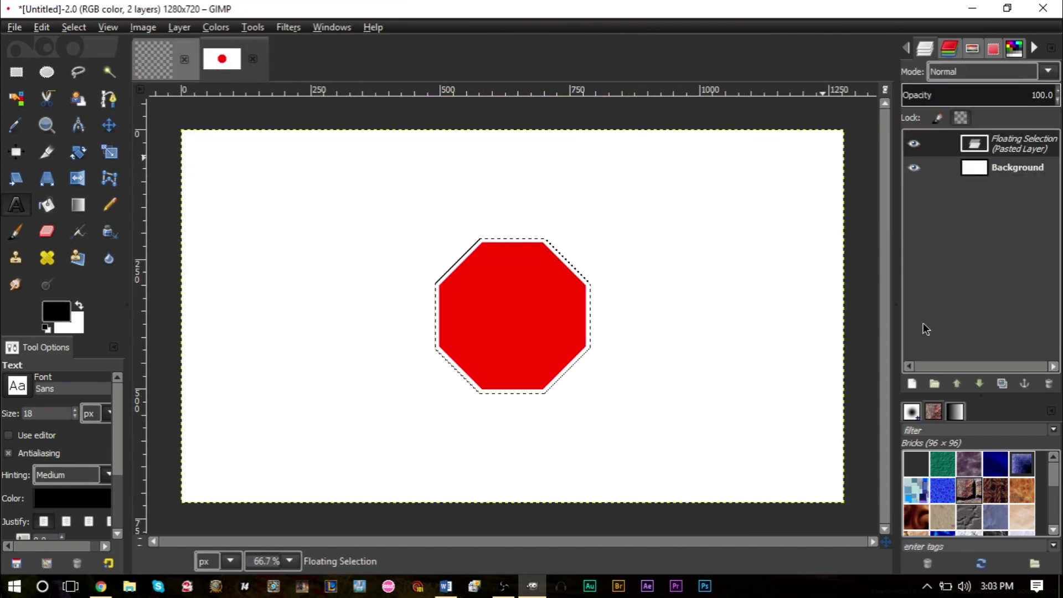
click(912, 384)
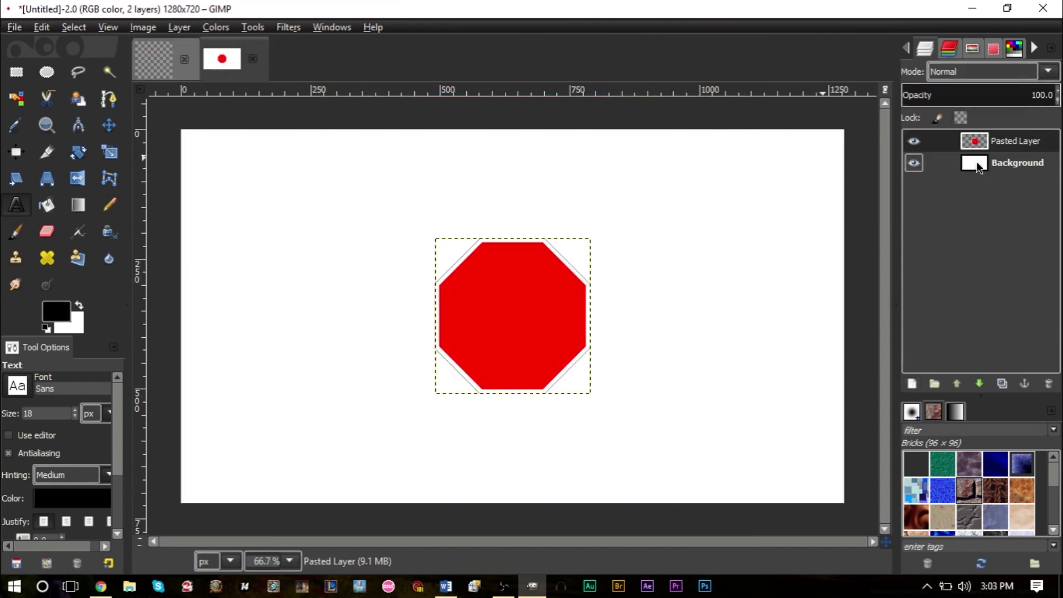
Step: Select the octagon's opaque area, try a Burlap pattern fill, then undo it
right_click(992, 140)
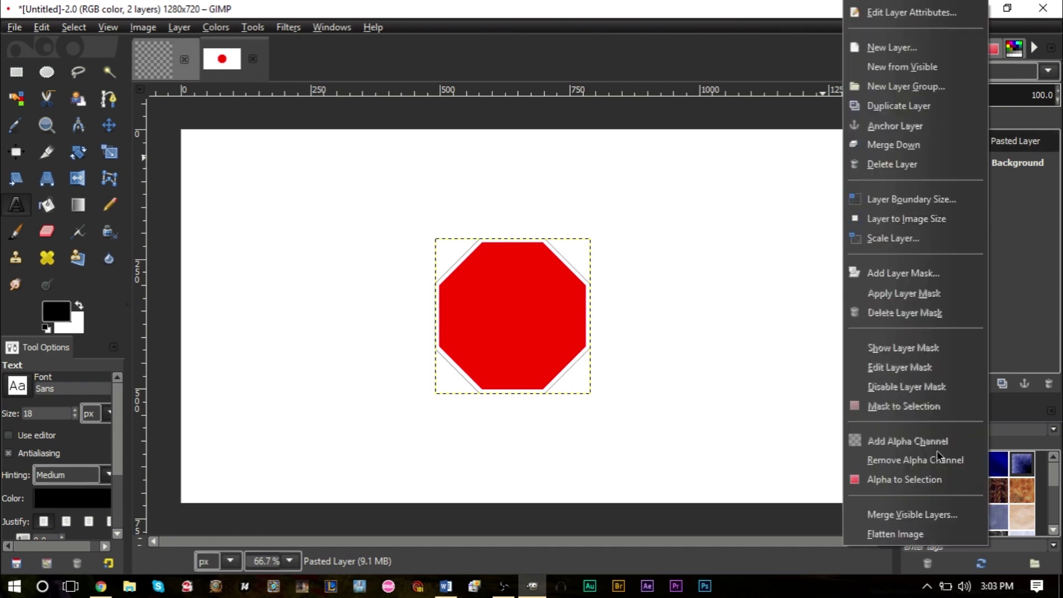
click(925, 480)
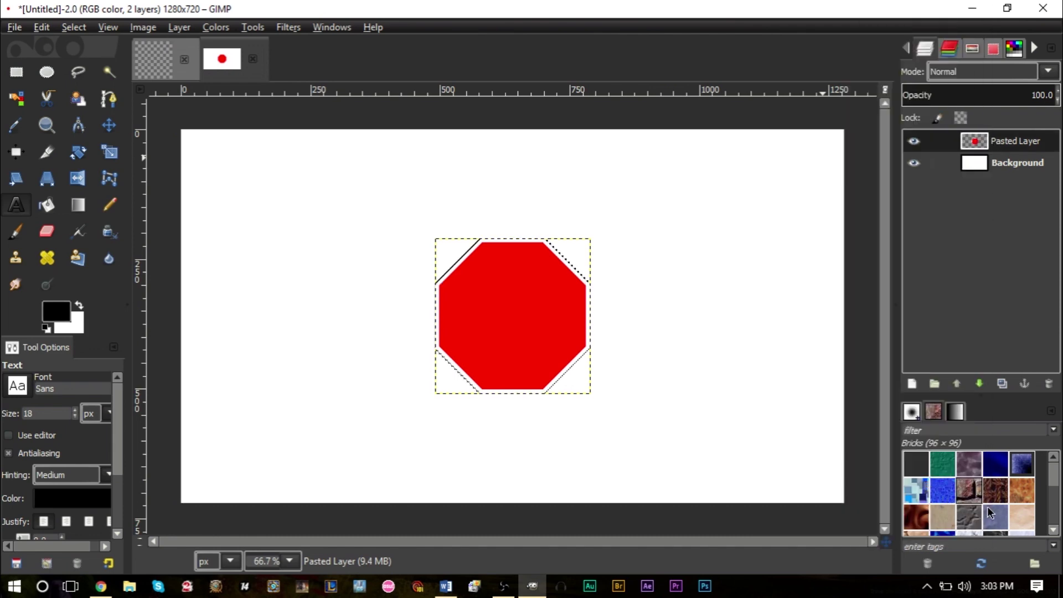
click(995, 491)
drag(886, 470, 451, 304)
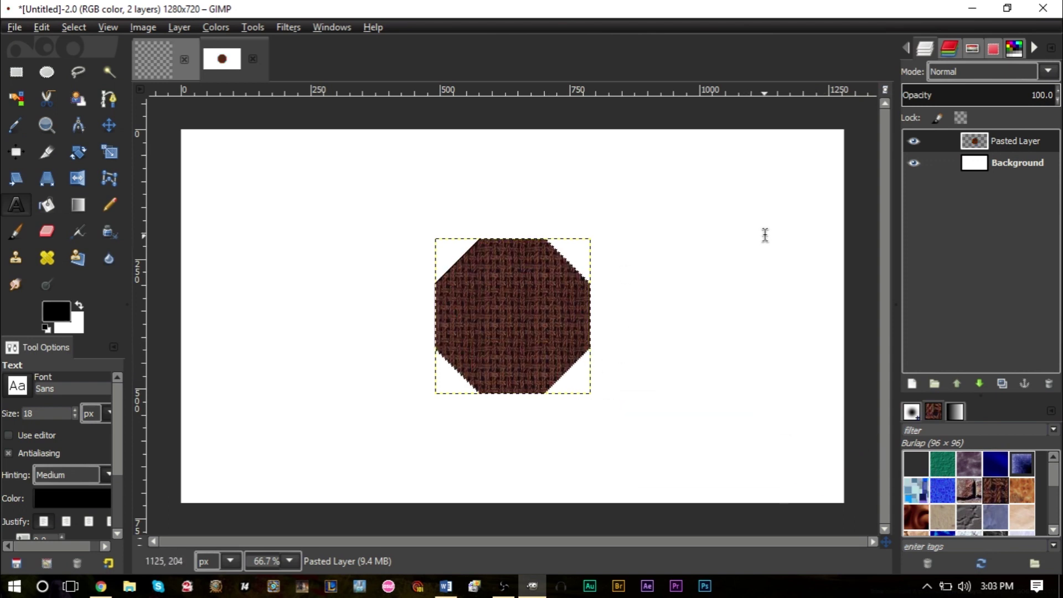
key(ctrl+z)
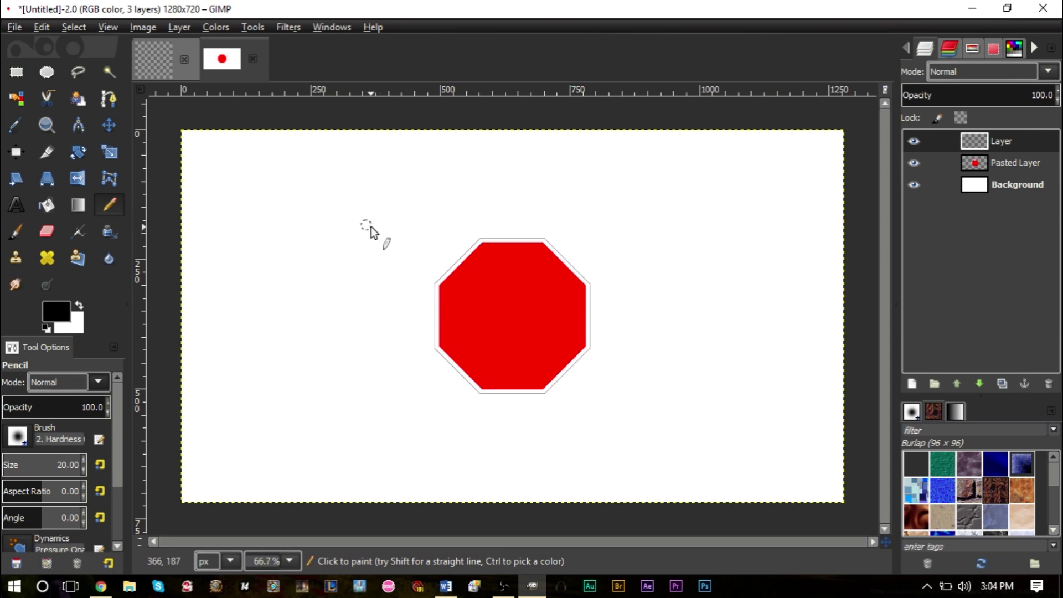
Step: Draw a rectangular pencil frame around the stop sign with four straight edges
click(342, 220)
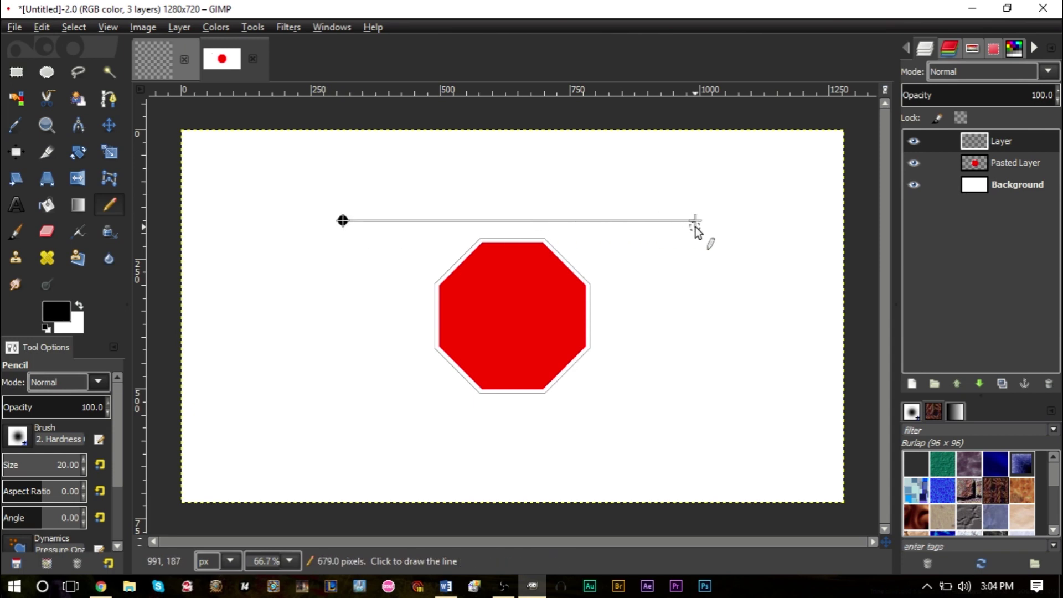
shift+click(695, 220)
shift+click(695, 436)
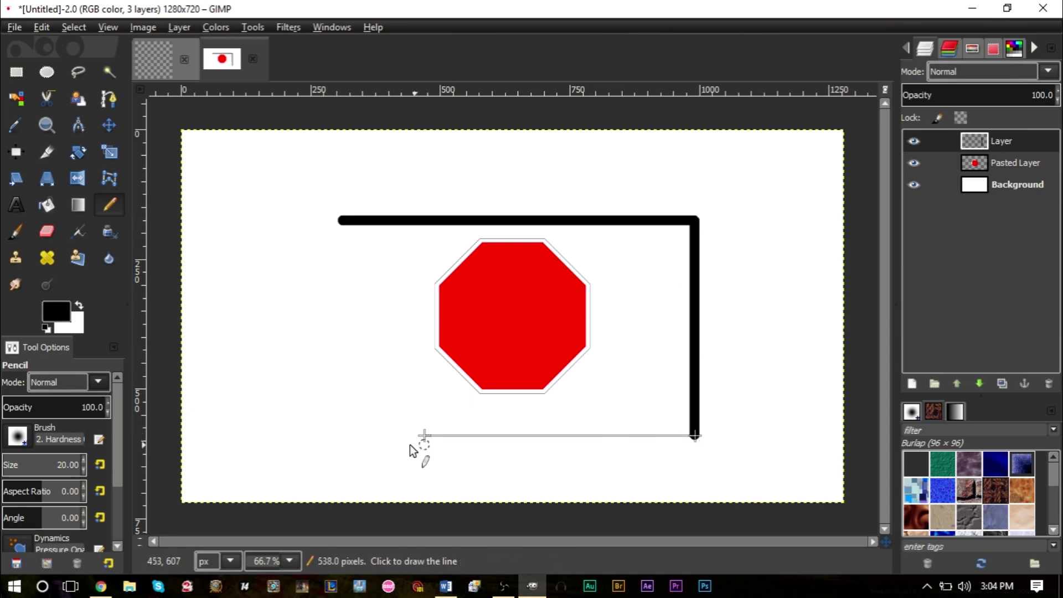
ctrl+shift+click(340, 444)
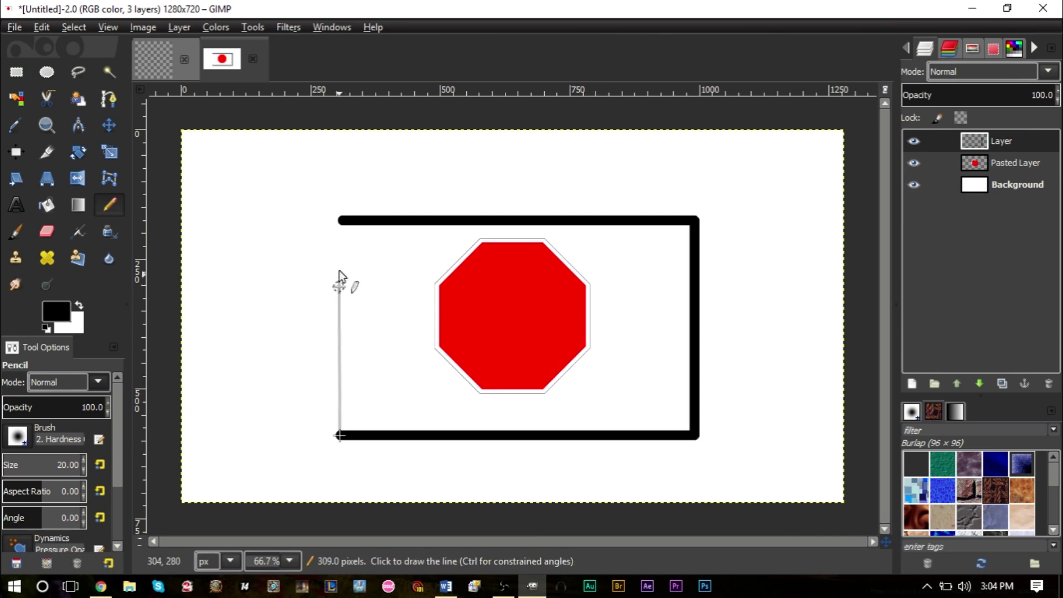
ctrl+shift+click(344, 222)
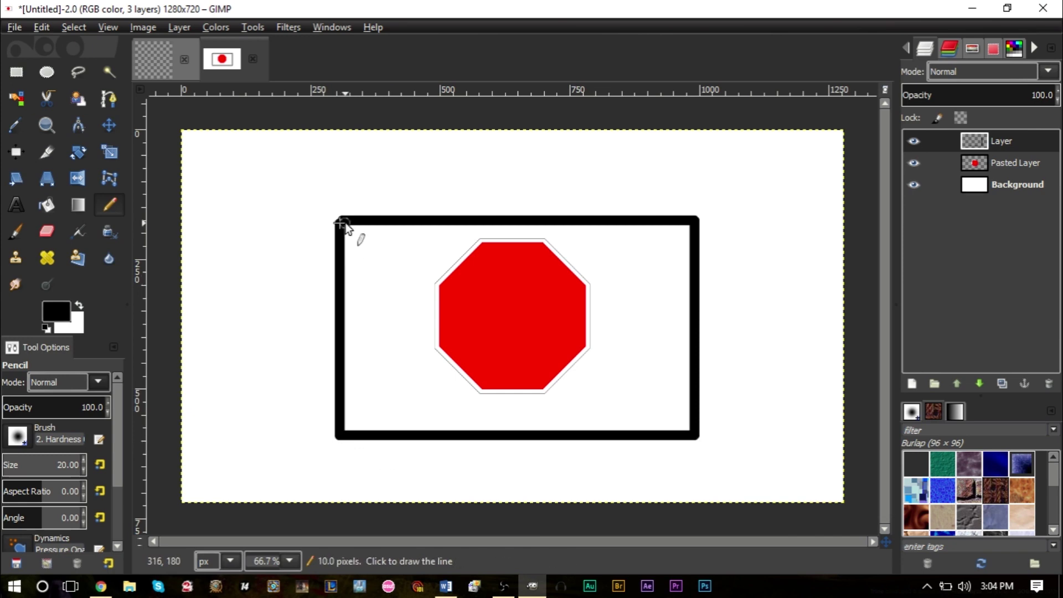
Step: Select the frame's pixels, try a Bricks pattern fill on it, then undo
right_click(1008, 142)
click(951, 480)
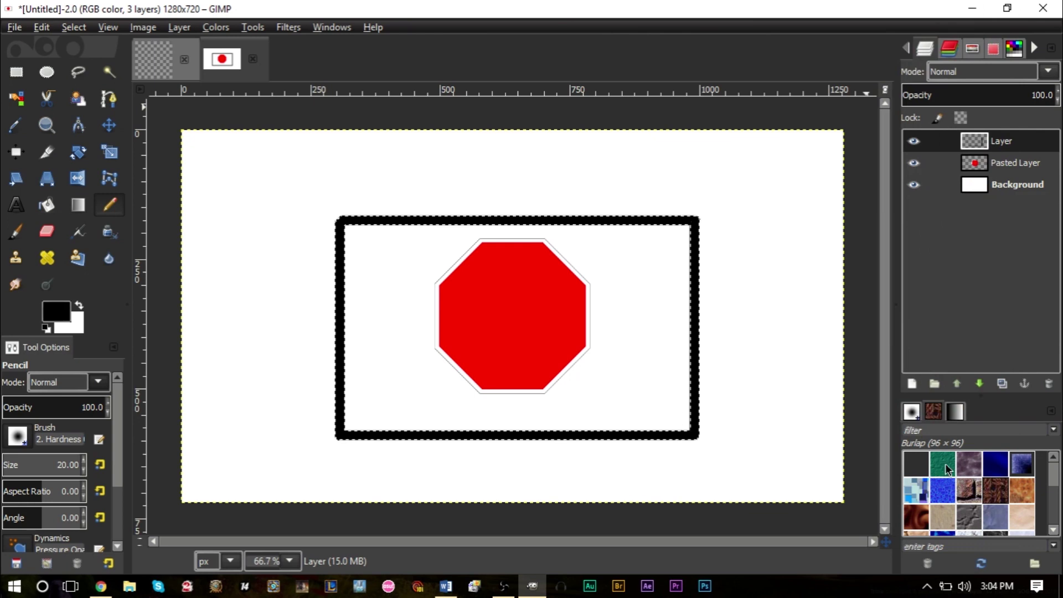
drag(969, 490, 694, 357)
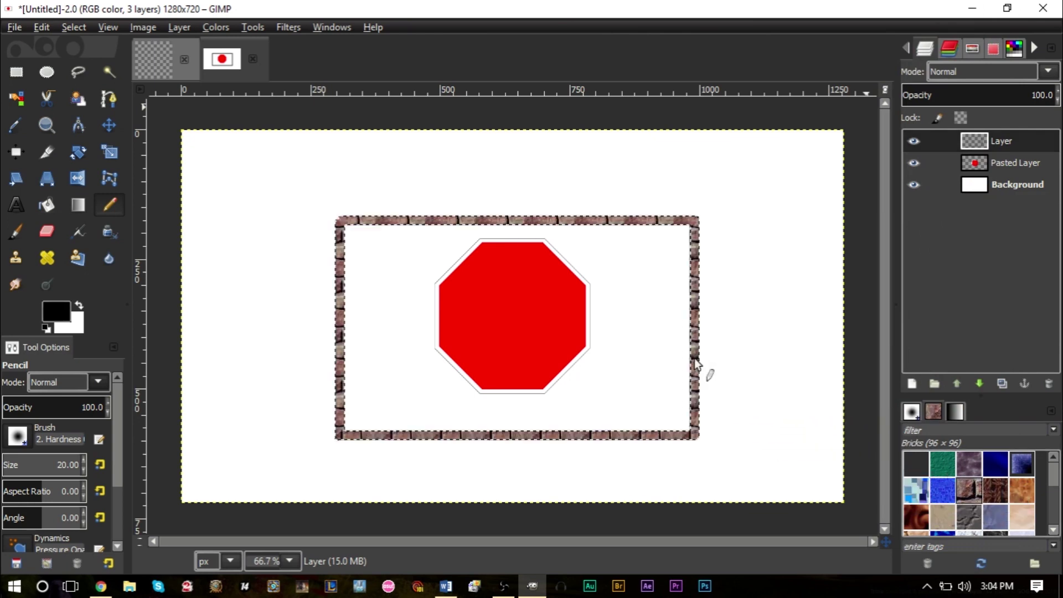
key(ctrl+z)
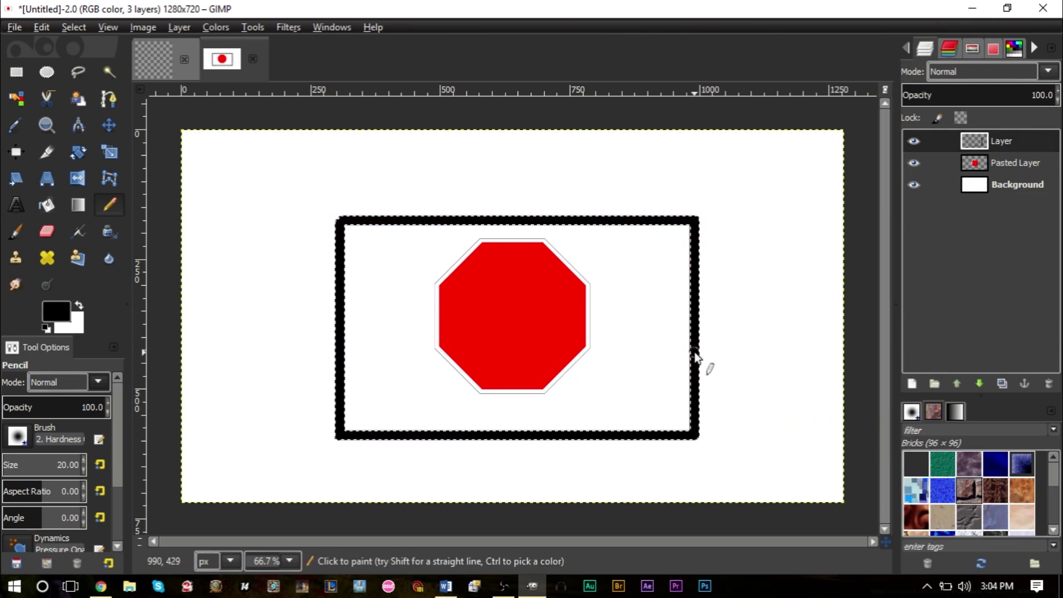
click(16, 204)
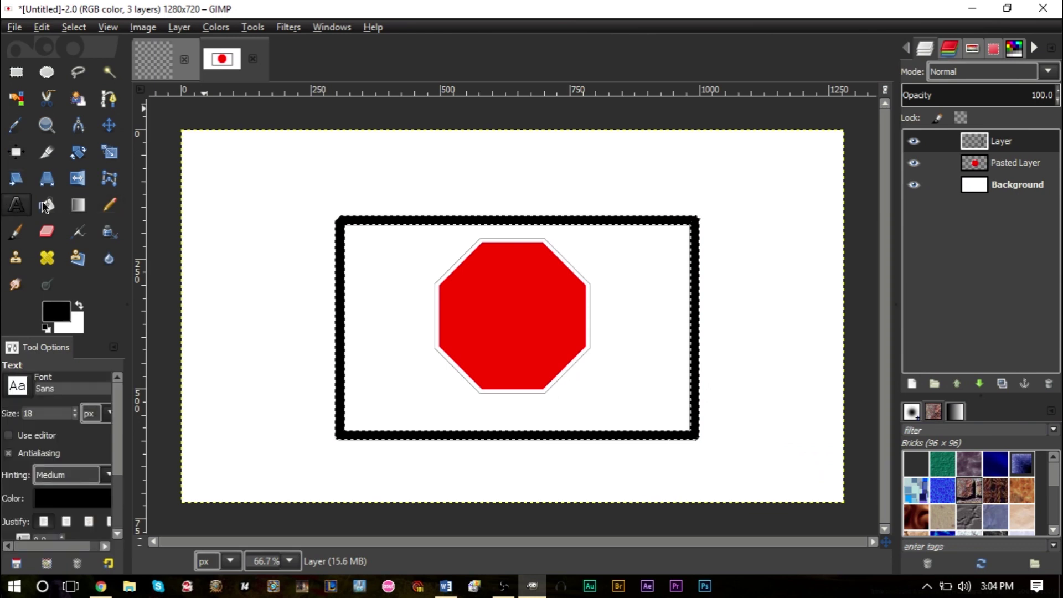
Step: Add bold 'hello' text at size 100, positioned above the frame near top centre
click(327, 183)
text(h)
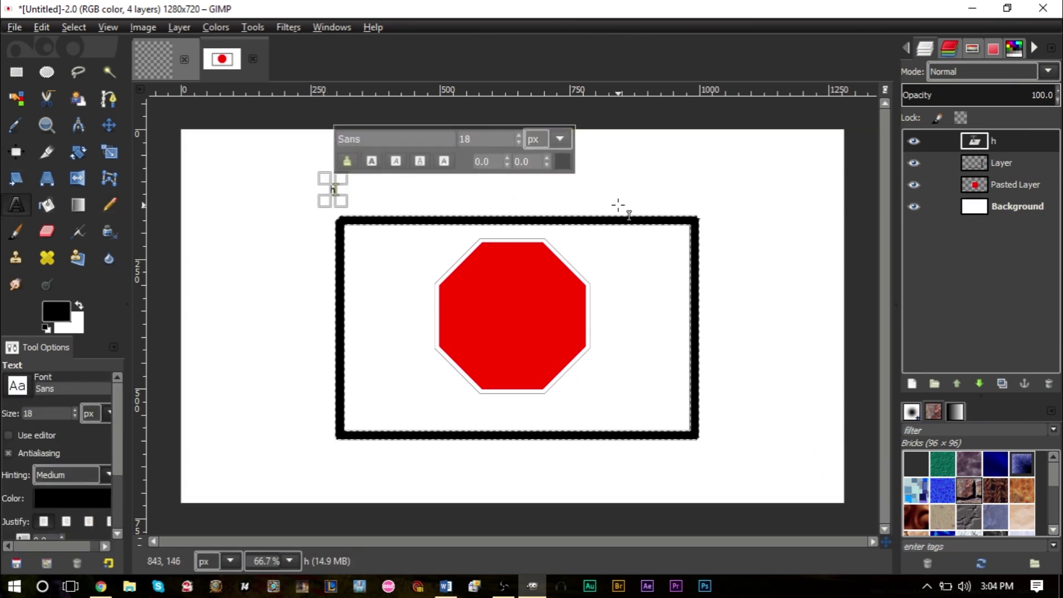
text(llo)
key(Left)
key(Left)
key(Left)
text(e)
key(ctrl+a)
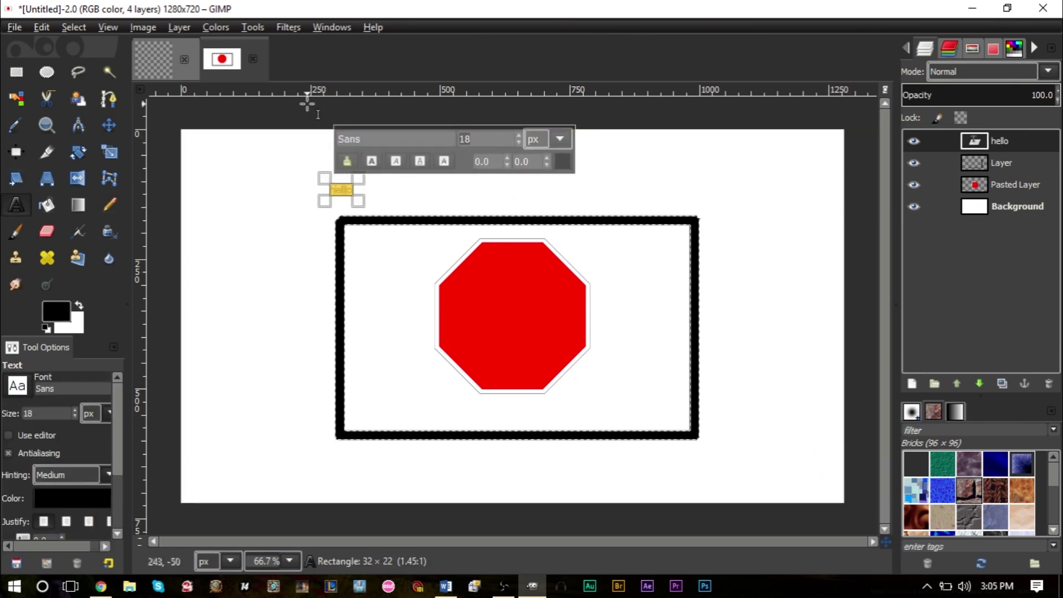
text(100)
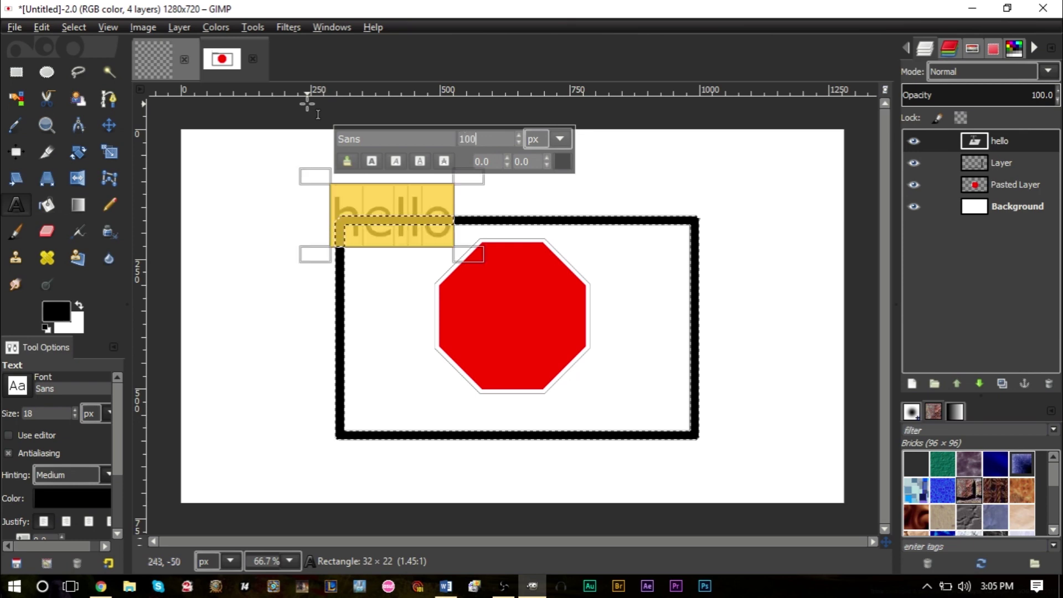
click(108, 125)
drag(432, 214, 509, 171)
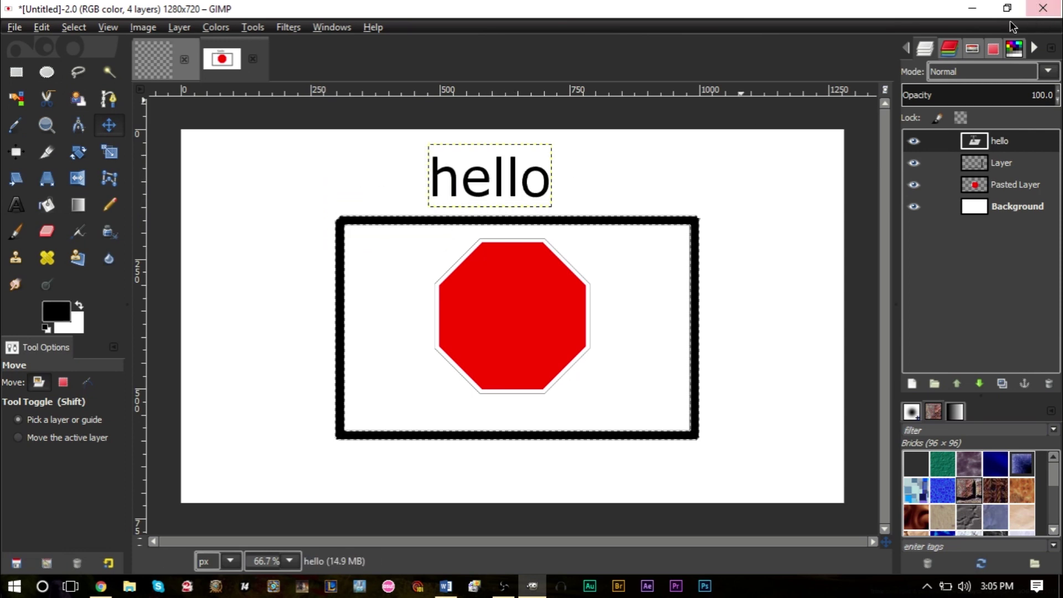
key(t)
Step: Select the hello letters, try a Craters pattern fill, then undo it
right_click(989, 138)
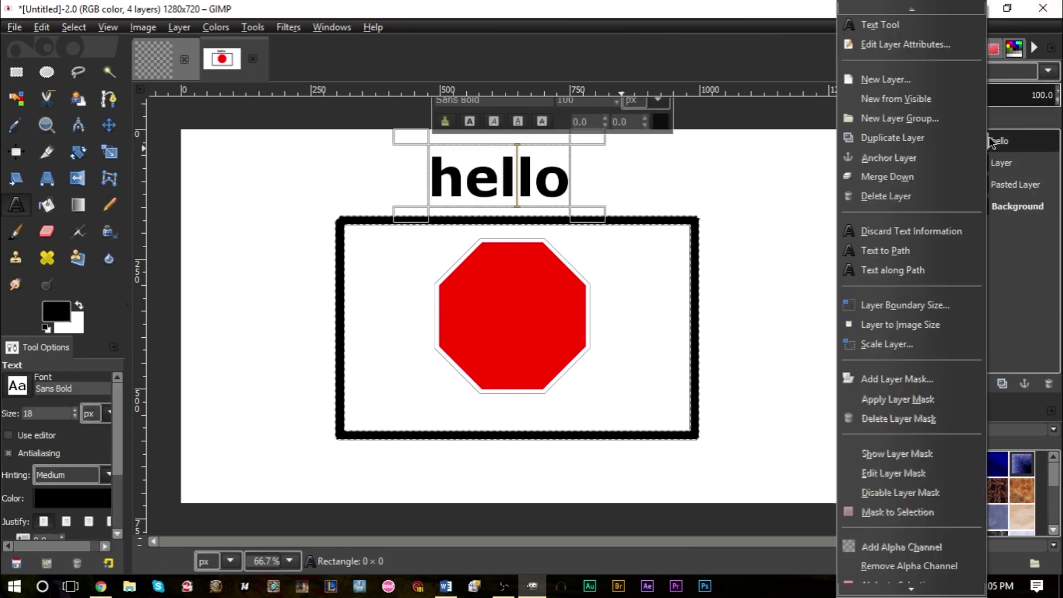
scroll(919, 526, down, 3)
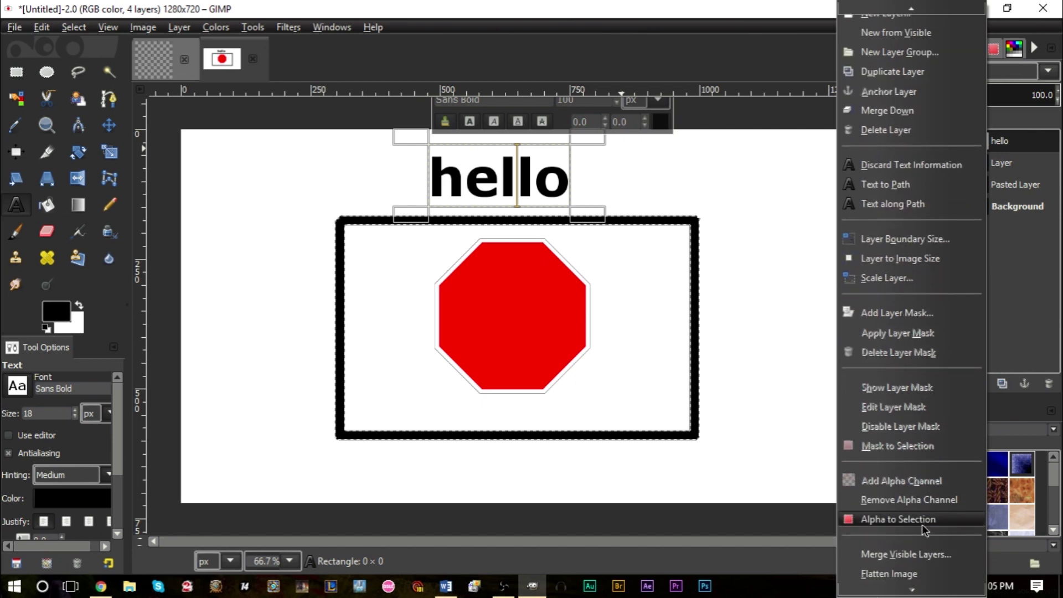
click(922, 524)
drag(992, 515, 498, 187)
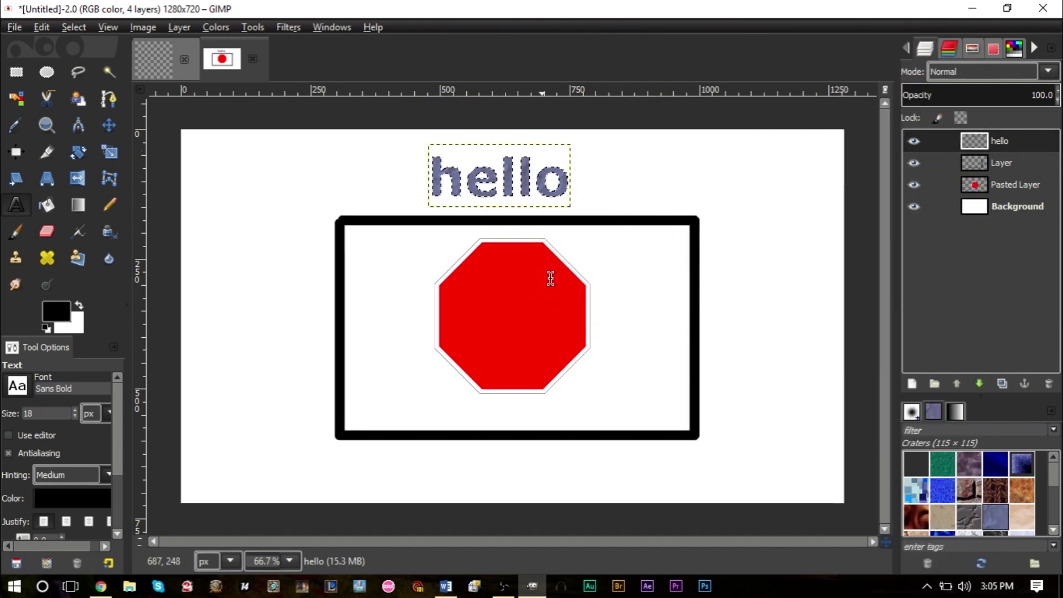
key(ctrl+z)
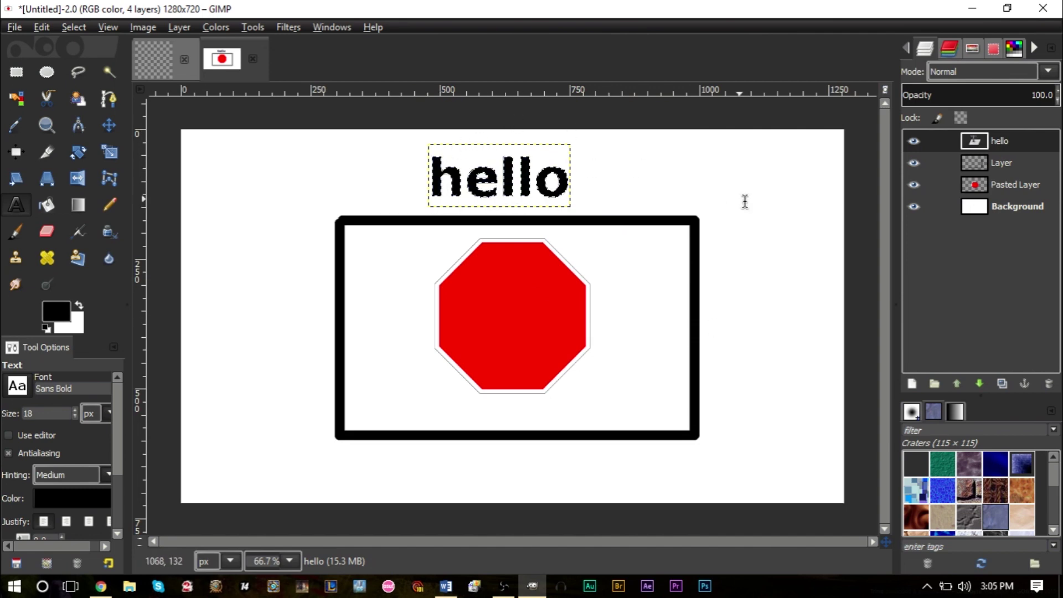
Step: Try a Bricks fill on the Background layer, then undo it to restore white
click(976, 211)
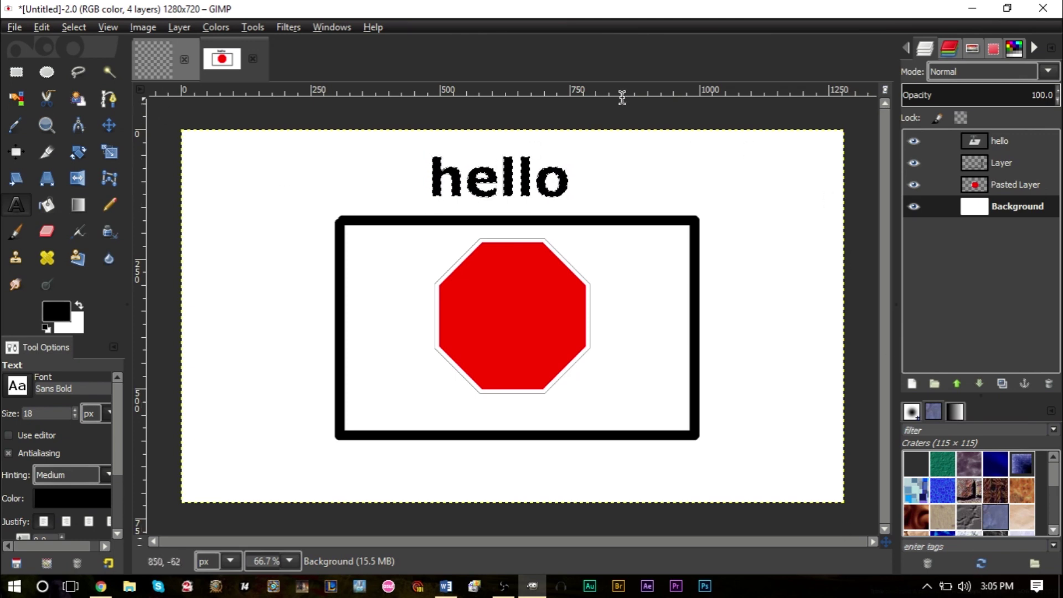
drag(968, 490, 717, 313)
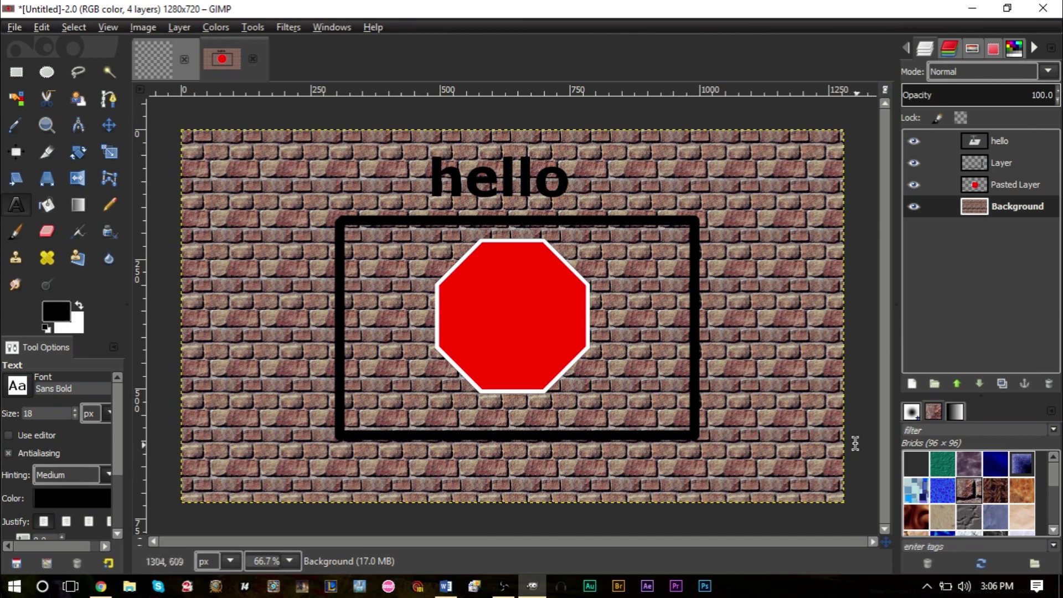
key(ctrl+z)
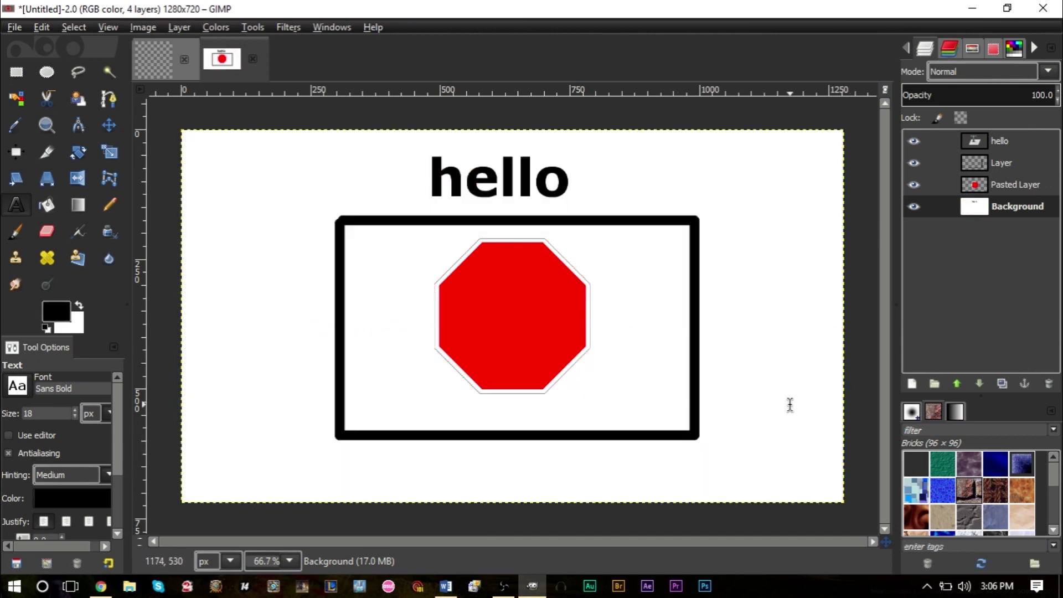
scroll(1016, 528, down, 4)
scroll(1016, 533, up, 3)
Step: Search Google Images in the browser for 'bricks'
click(101, 586)
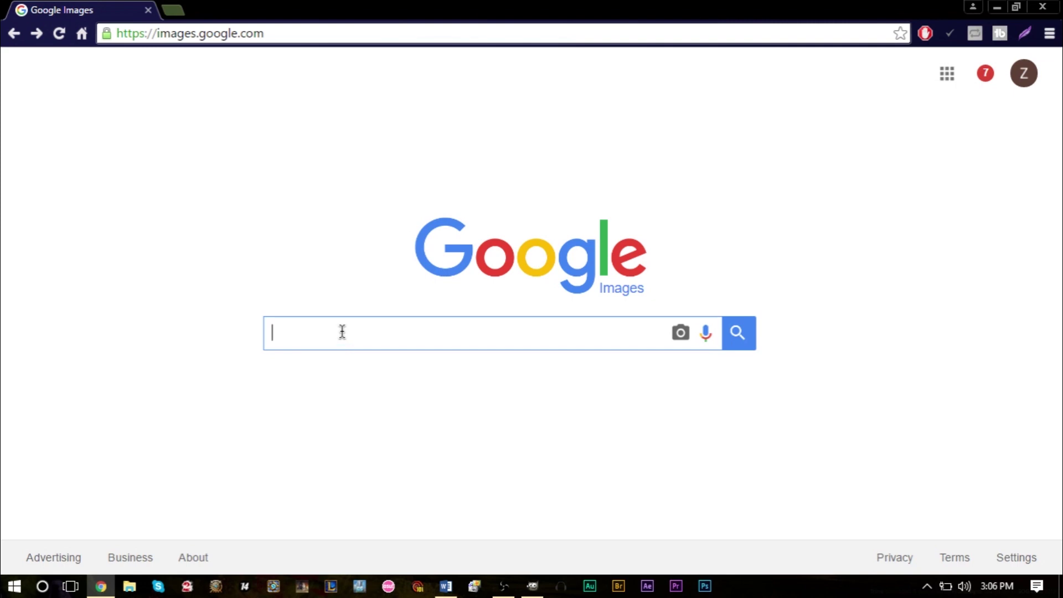
text(bricks)
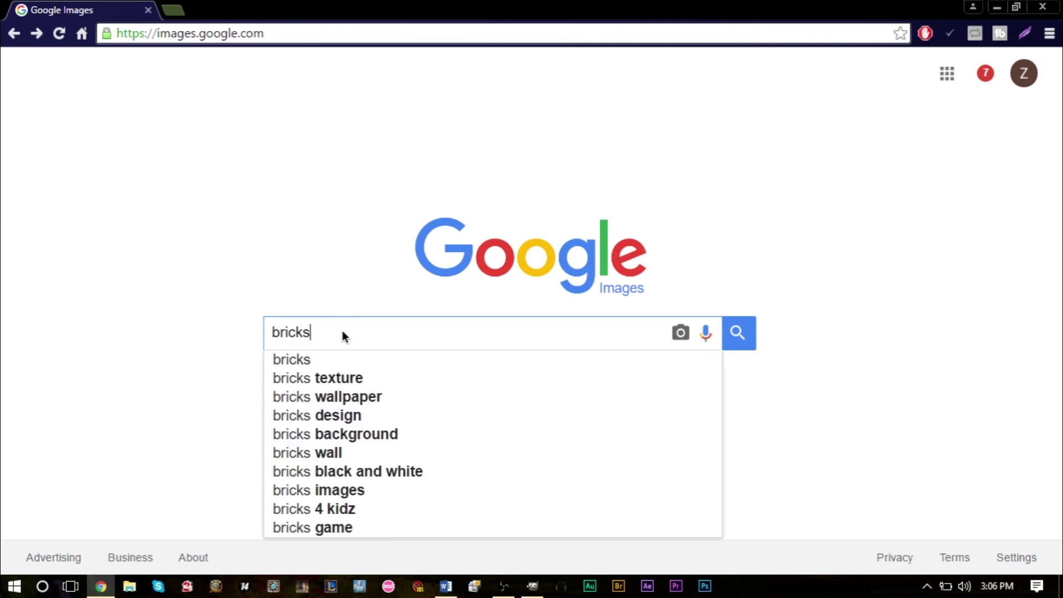
key(Return)
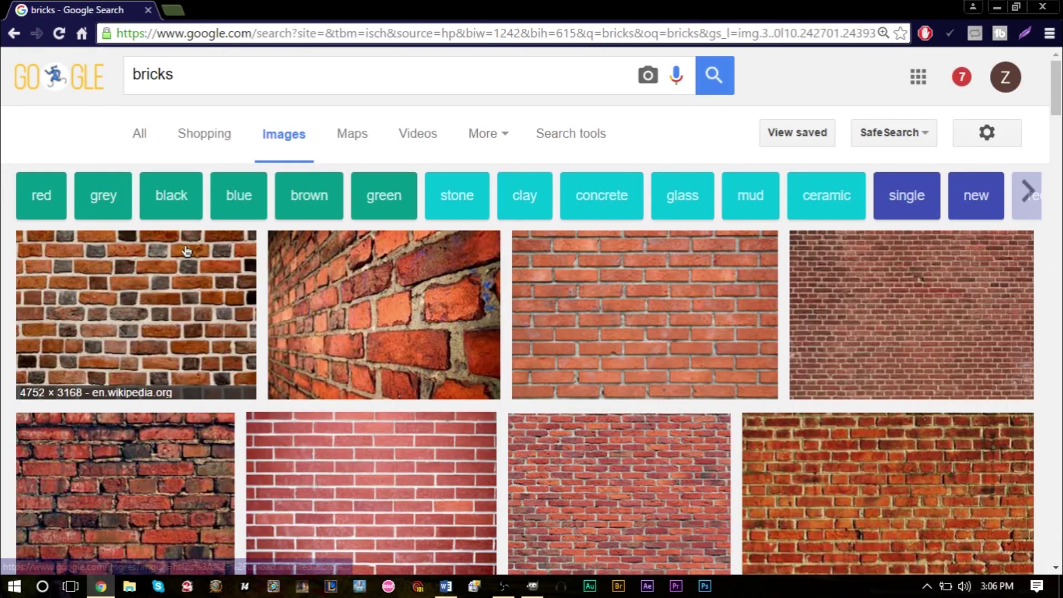
scroll(316, 310, down, 2)
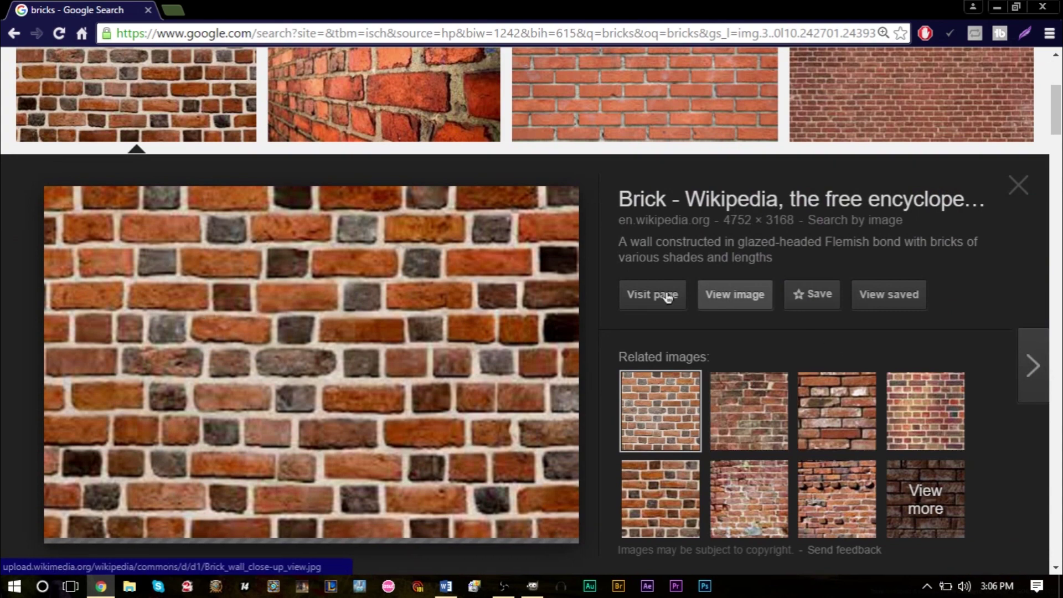
Step: Open the Wikipedia brick wall photo at full size and copy the image
click(727, 302)
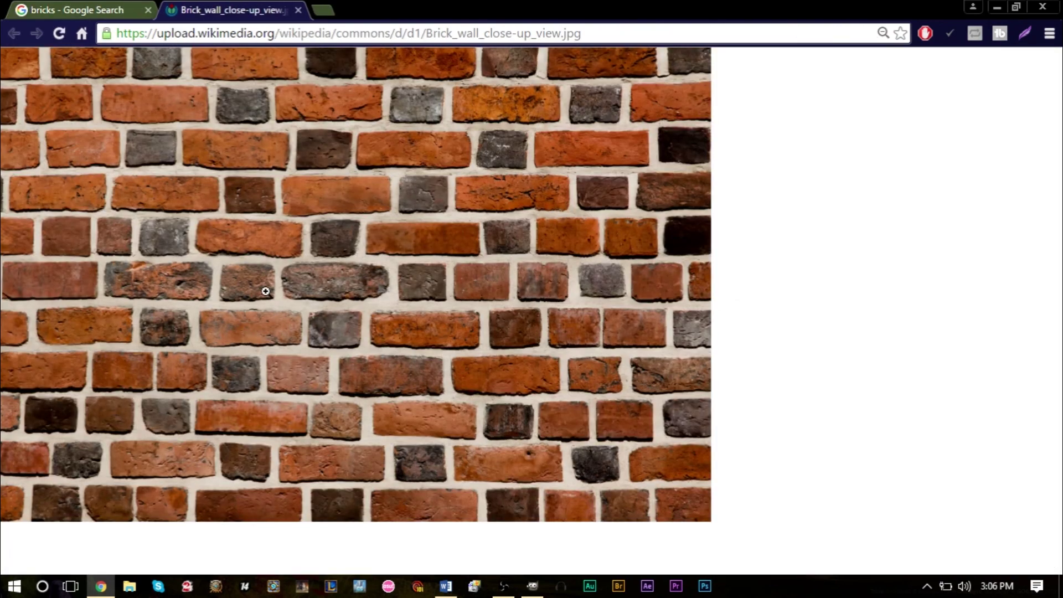
right_click(266, 292)
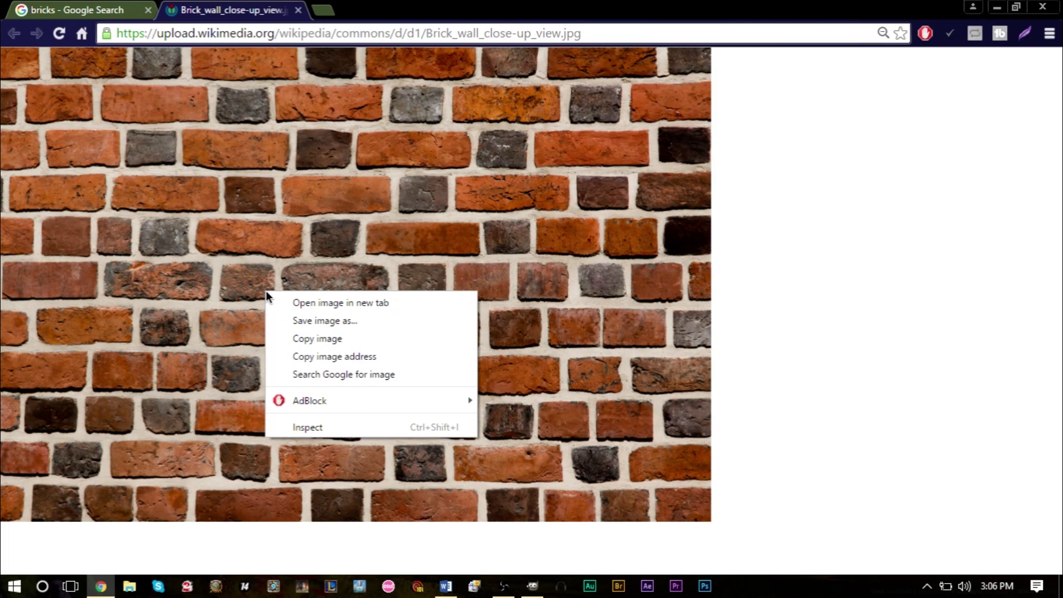
click(323, 343)
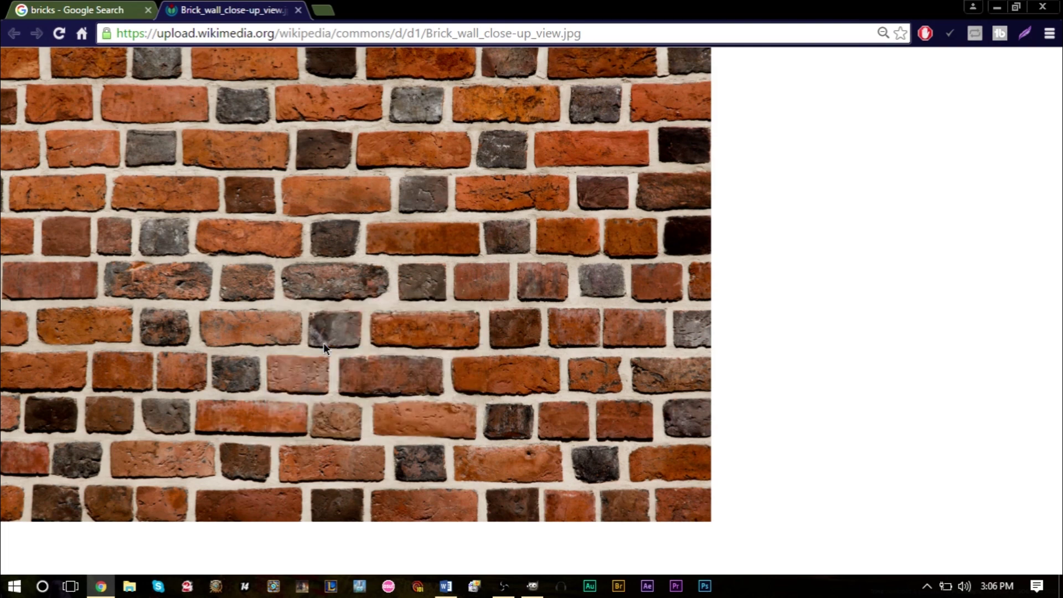
Step: Create a new GIMP image from the copied brick photo via File > Create > From Clipboard
click(533, 586)
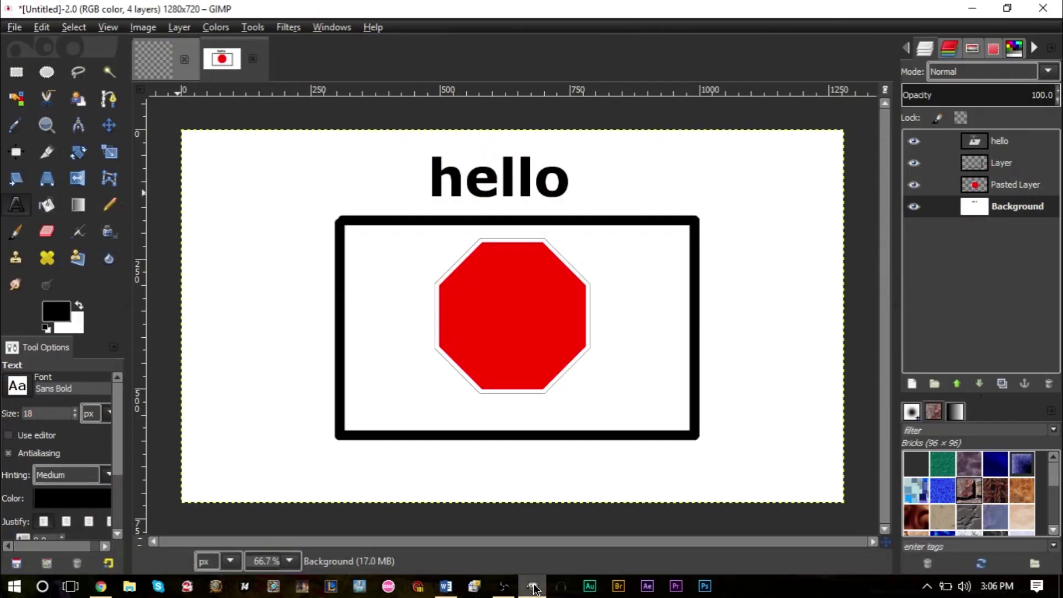
click(15, 28)
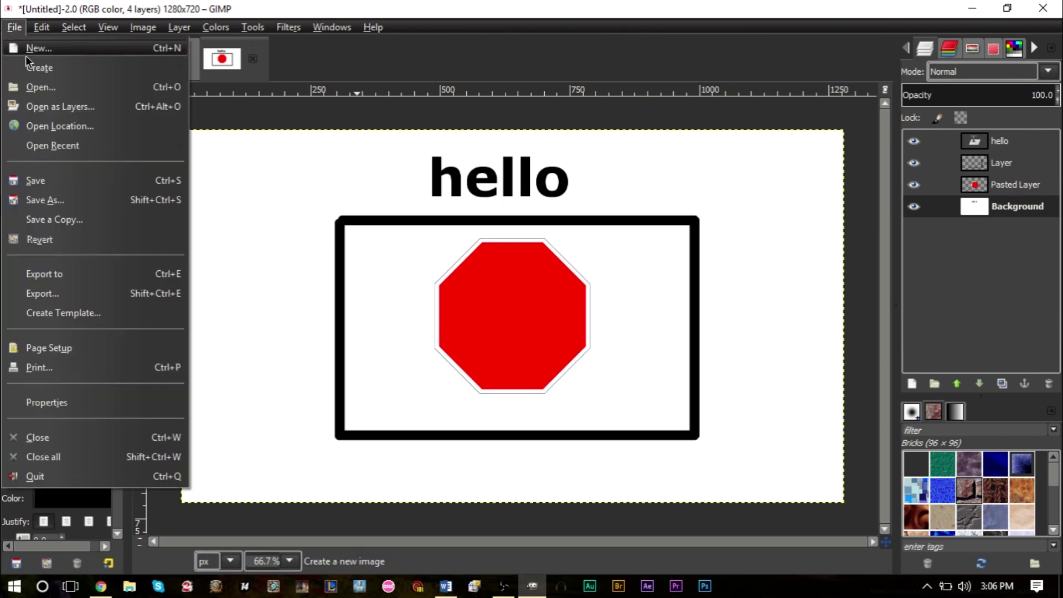
mouse_move(40, 69)
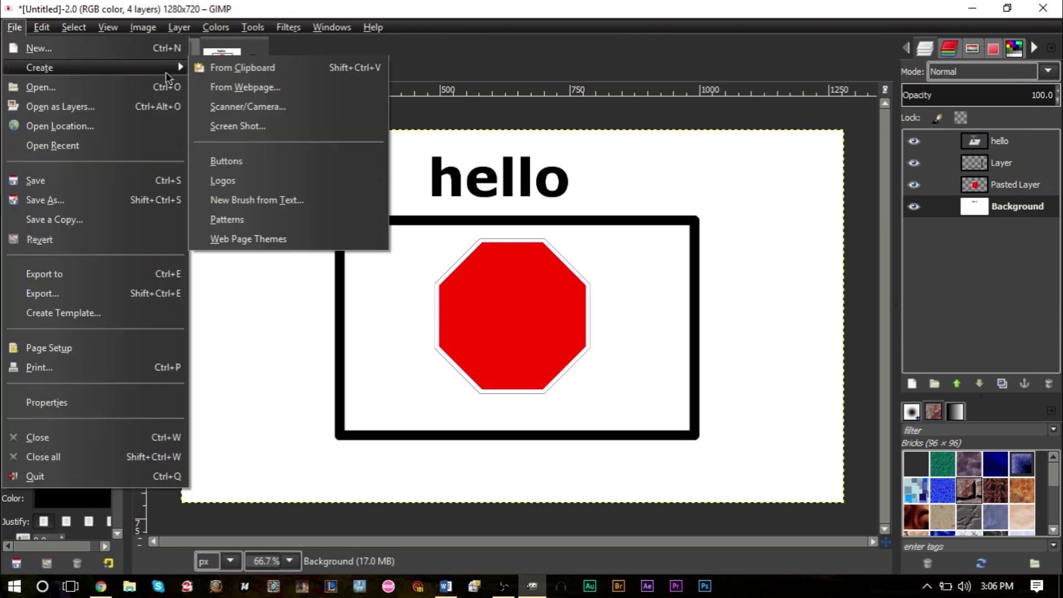
click(233, 70)
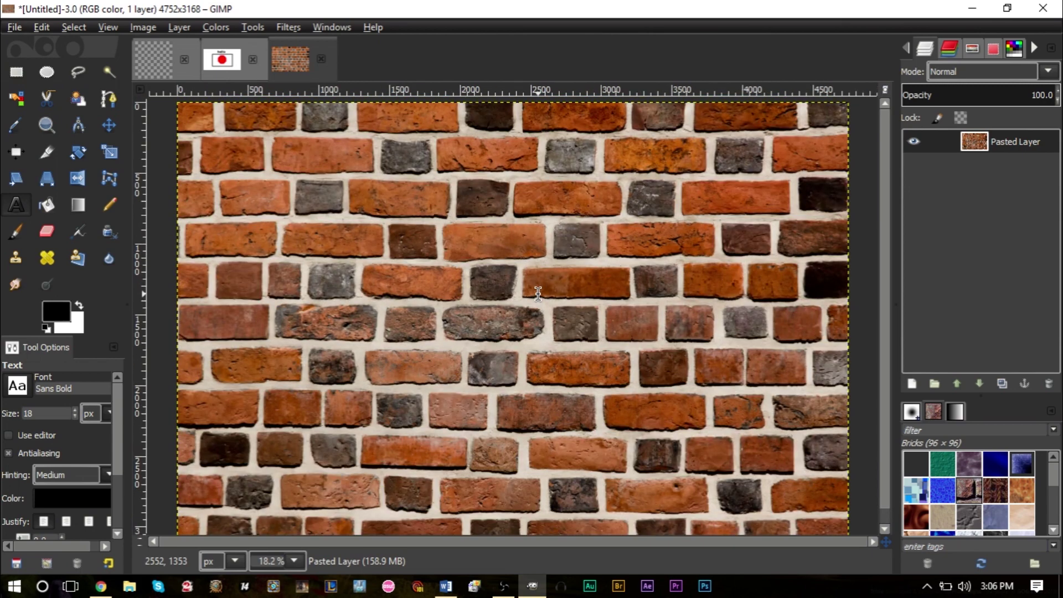
Step: Mark a square crop area over the bricks using a fixed 1:1 aspect ratio
click(47, 151)
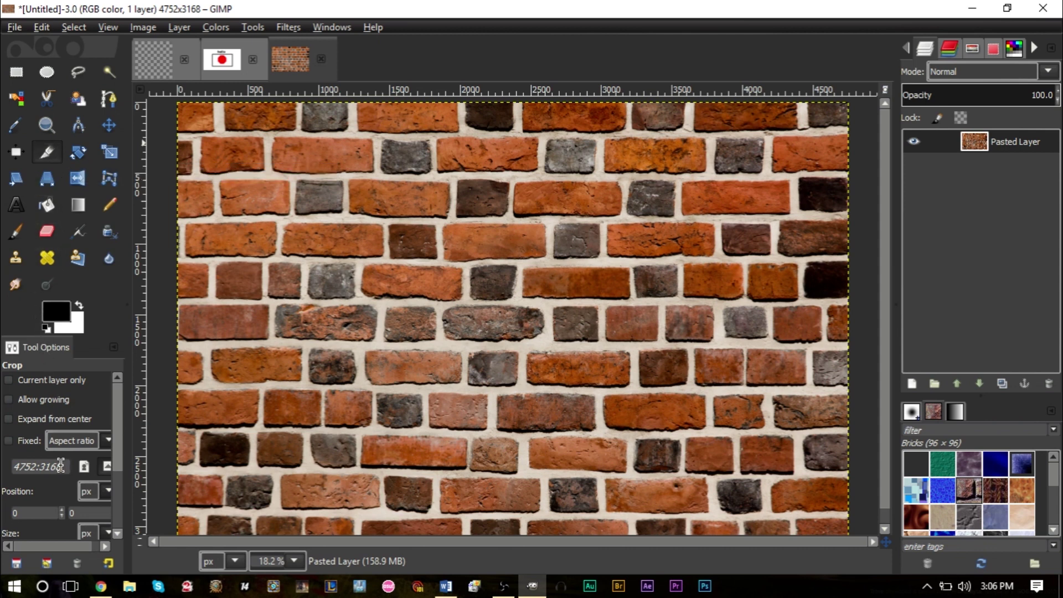
click(9, 442)
key(ctrl+a)
text(1:)
drag(366, 168, 623, 421)
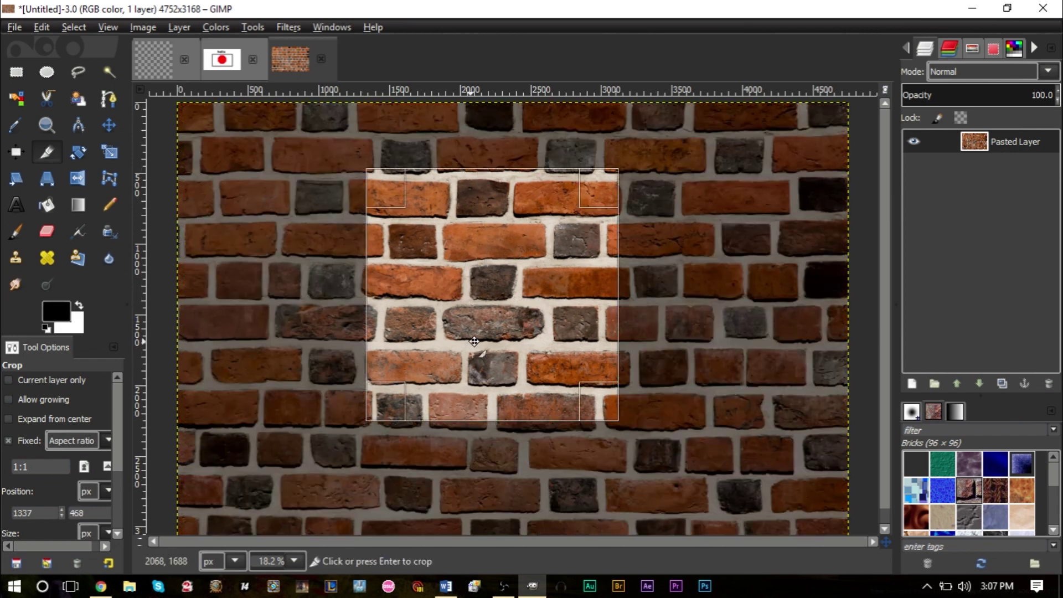
mouse_move(492, 338)
mouse_down()
mouse_move(495, 317)
mouse_move(477, 319)
mouse_move(504, 326)
mouse_up()
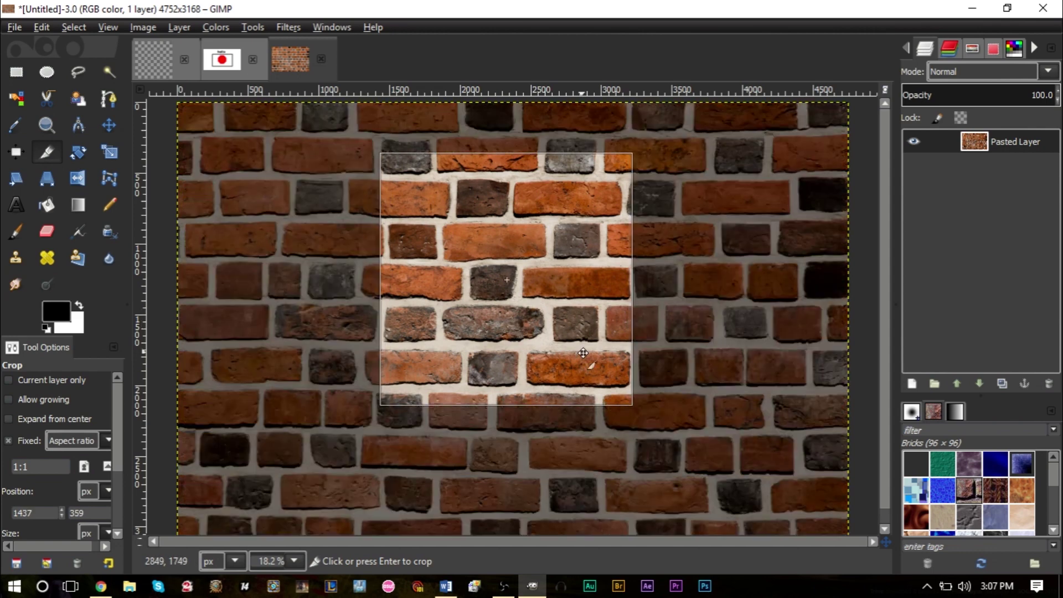
drag(612, 390, 598, 376)
drag(507, 279, 510, 275)
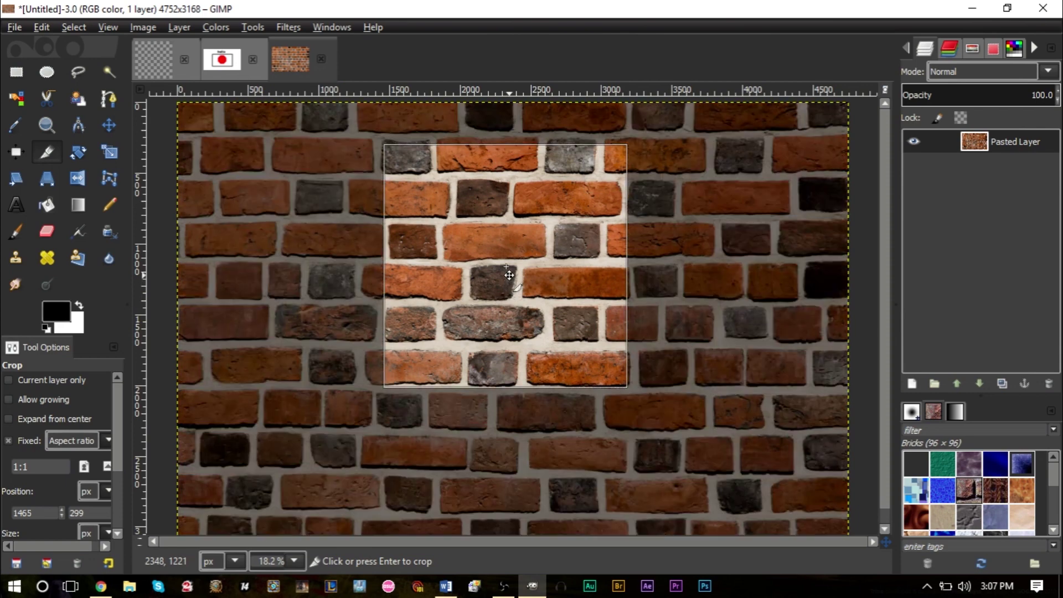
Step: Crop the brick photo to the 1721×1721 square and run Unsharp Mask on it
click(509, 275)
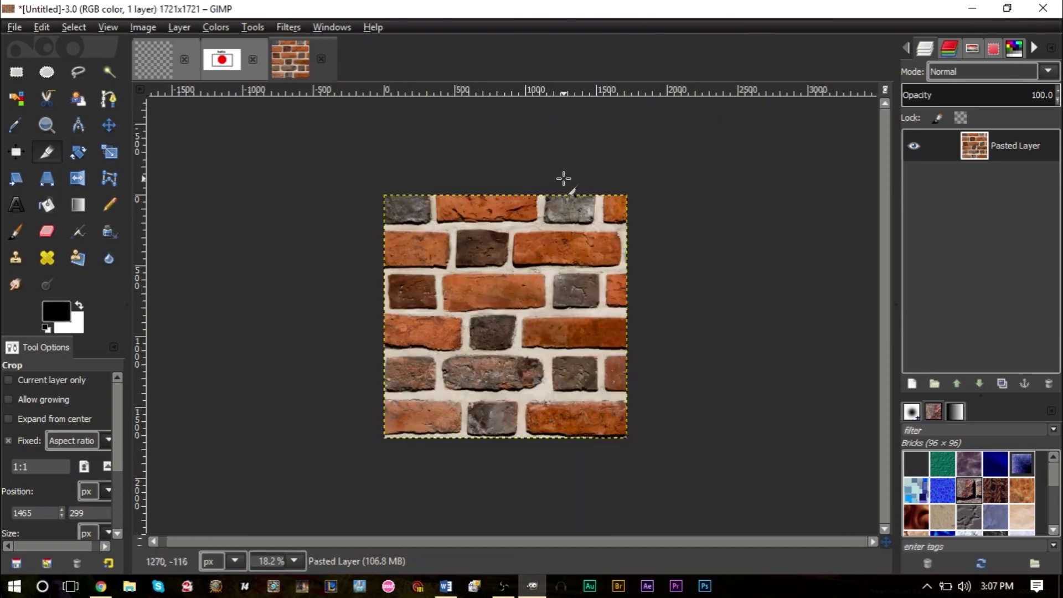
click(299, 26)
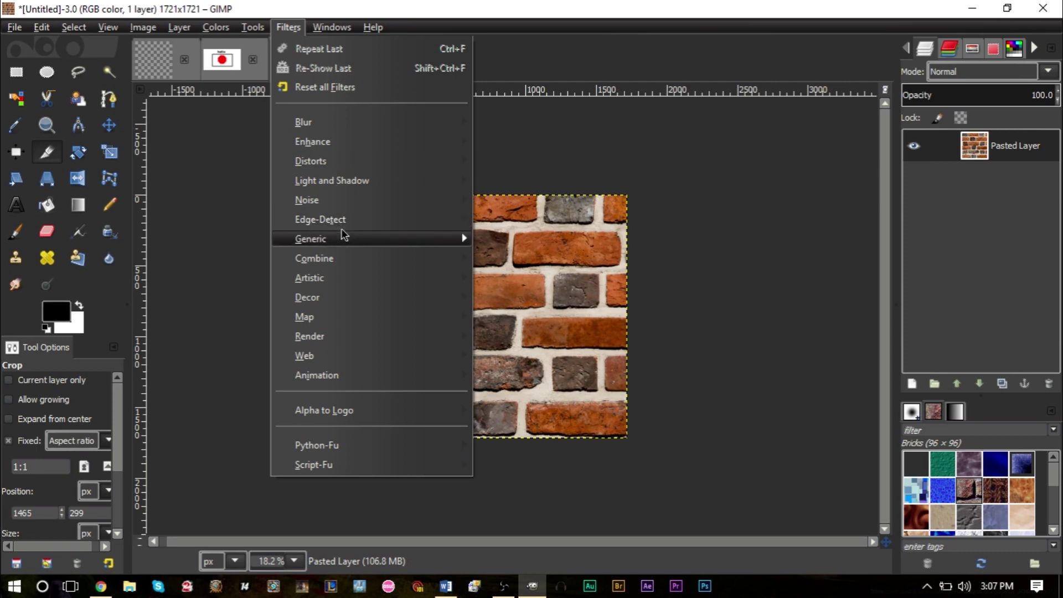
mouse_move(353, 144)
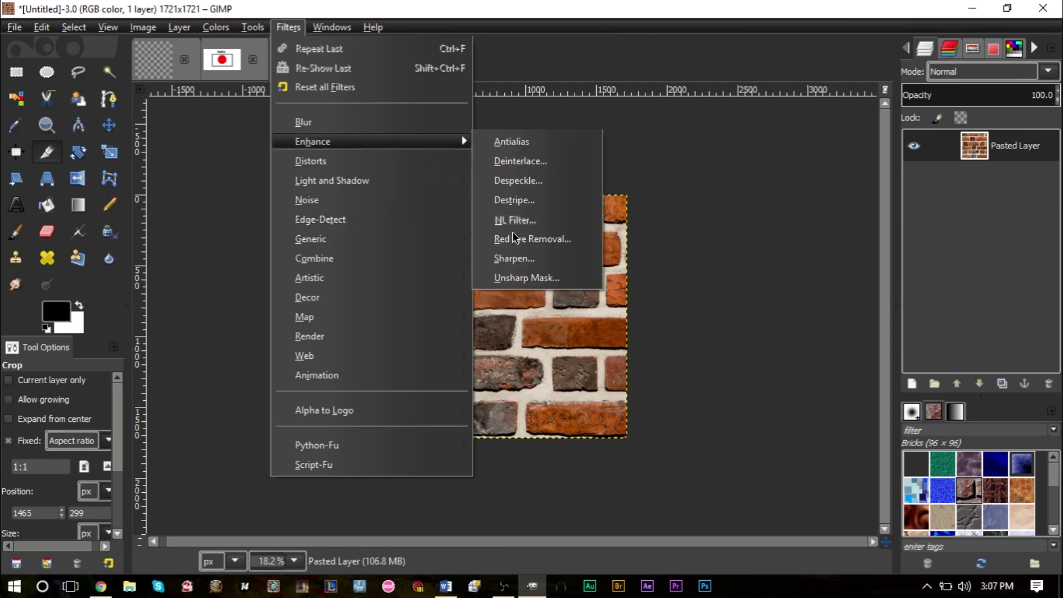
click(539, 279)
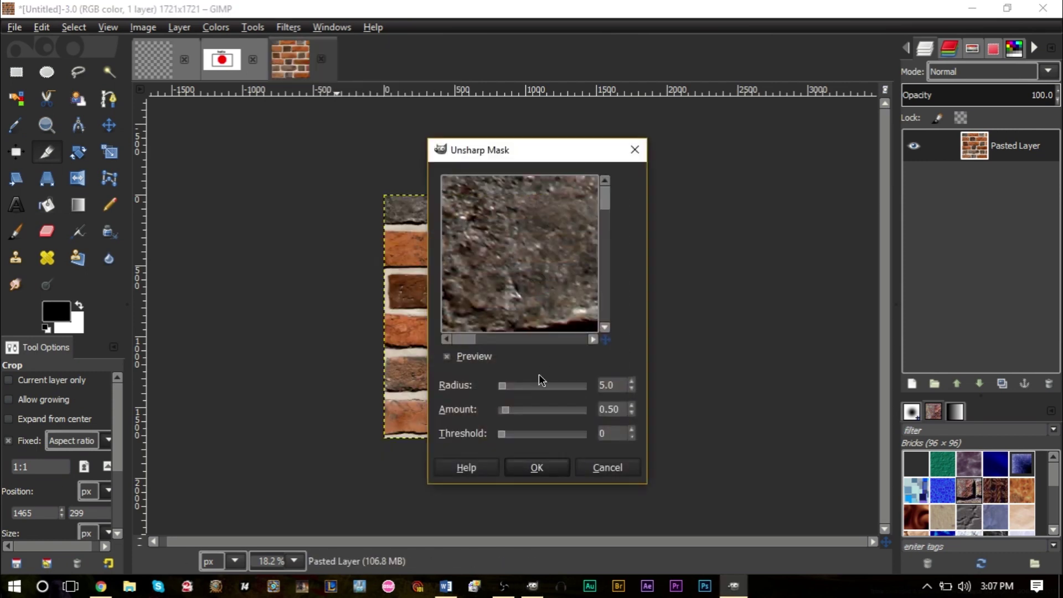
click(536, 468)
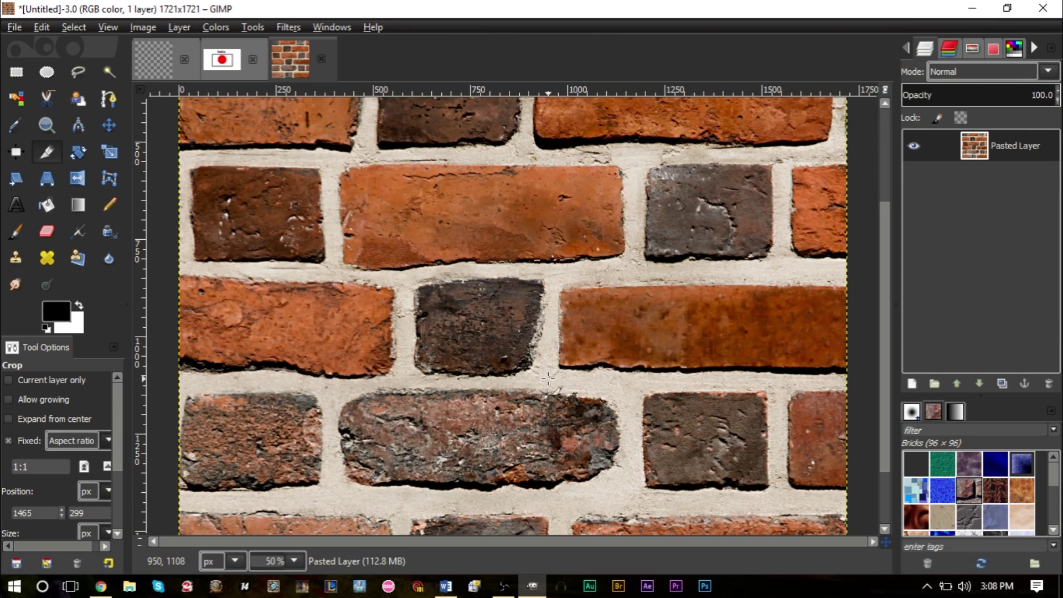
Step: Reopen the Unsharp Mask settings and close them without applying
scroll(548, 379, down, 1)
scroll(548, 379, down, 1)
scroll(548, 379, up, 1)
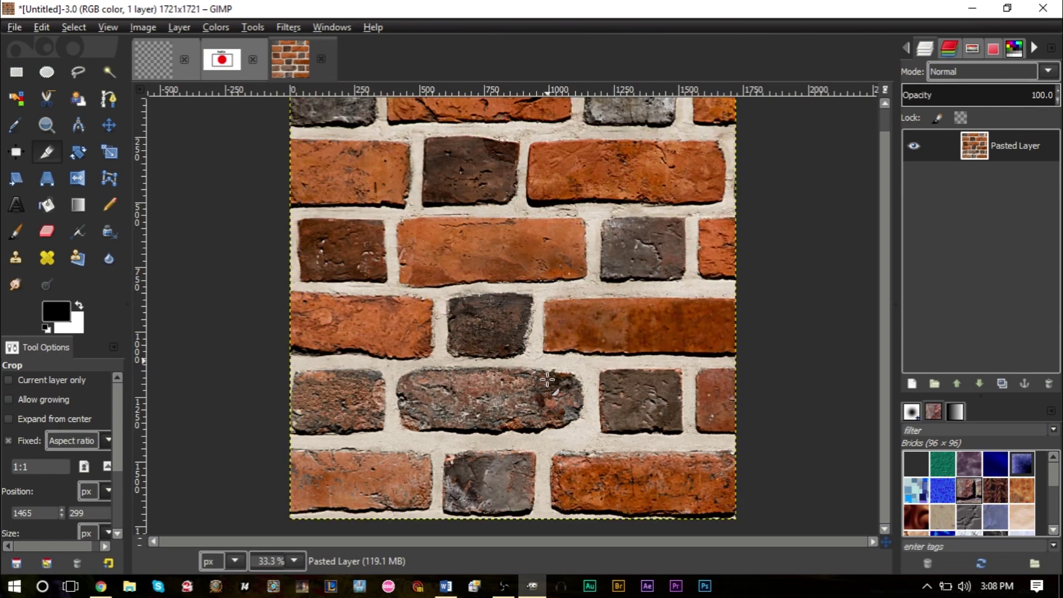
scroll(548, 379, down, 1)
click(296, 28)
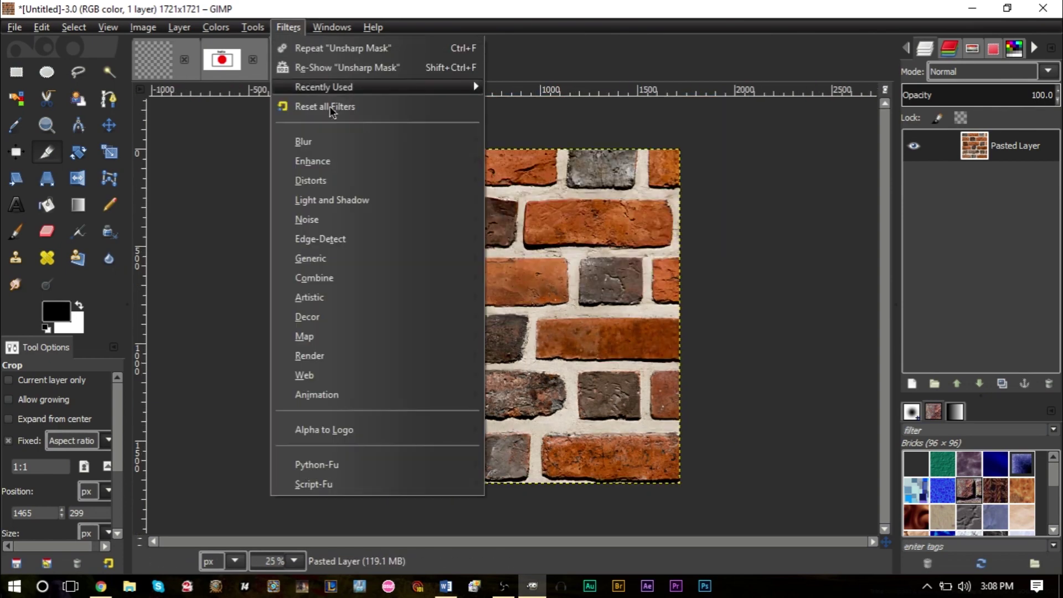
mouse_move(345, 170)
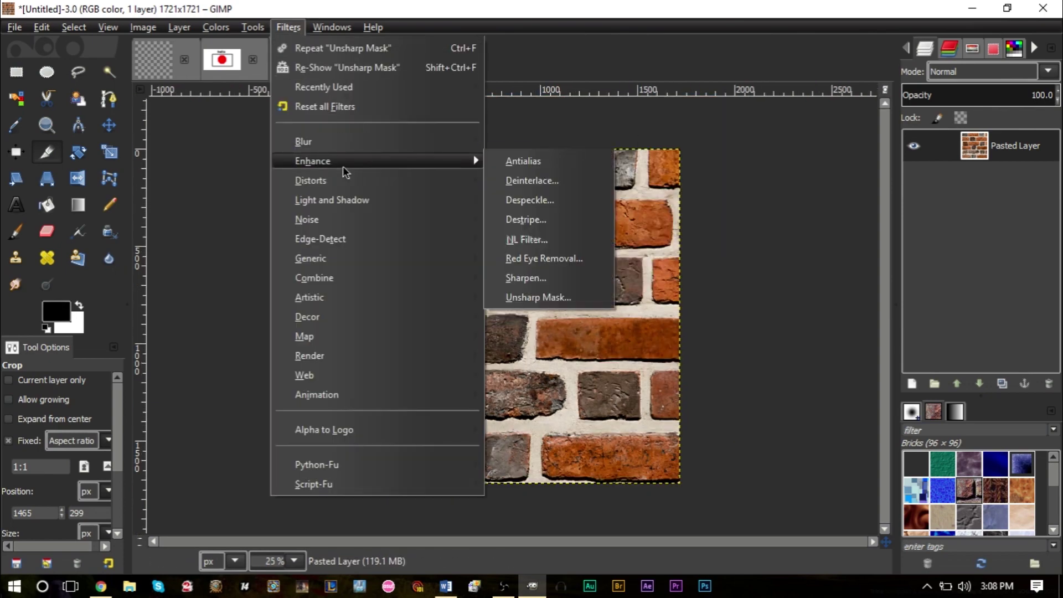
click(524, 299)
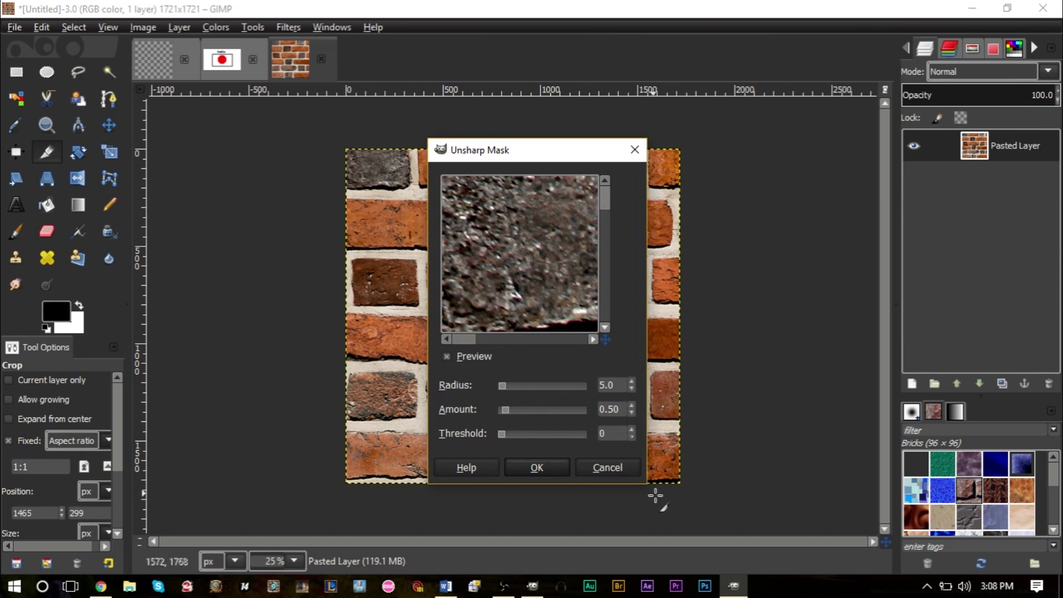
click(608, 468)
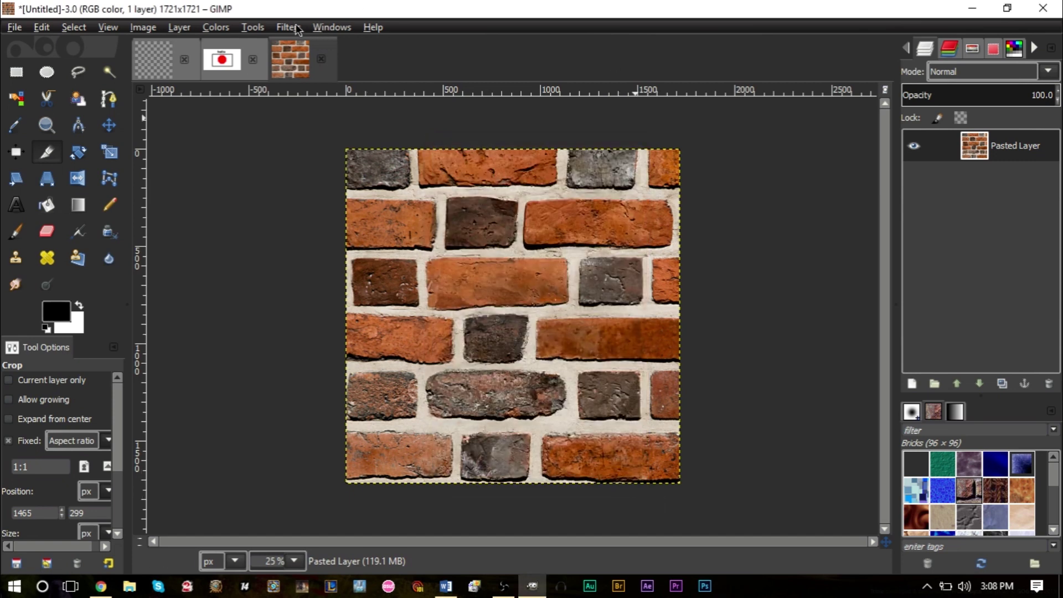
Step: Apply the Make Seamless filter to the brick square, then undo it
click(298, 28)
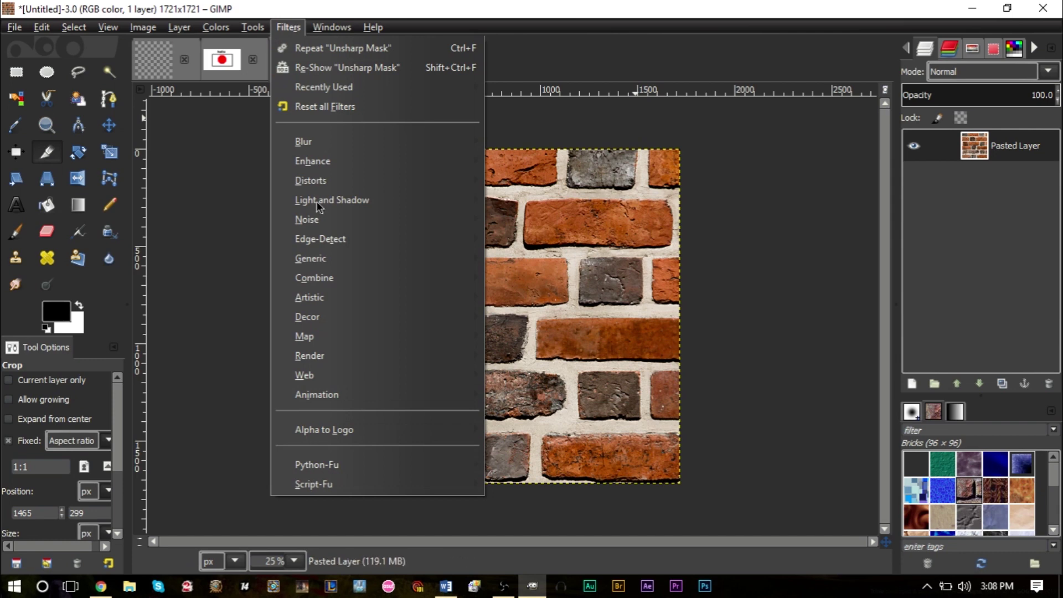
mouse_move(371, 341)
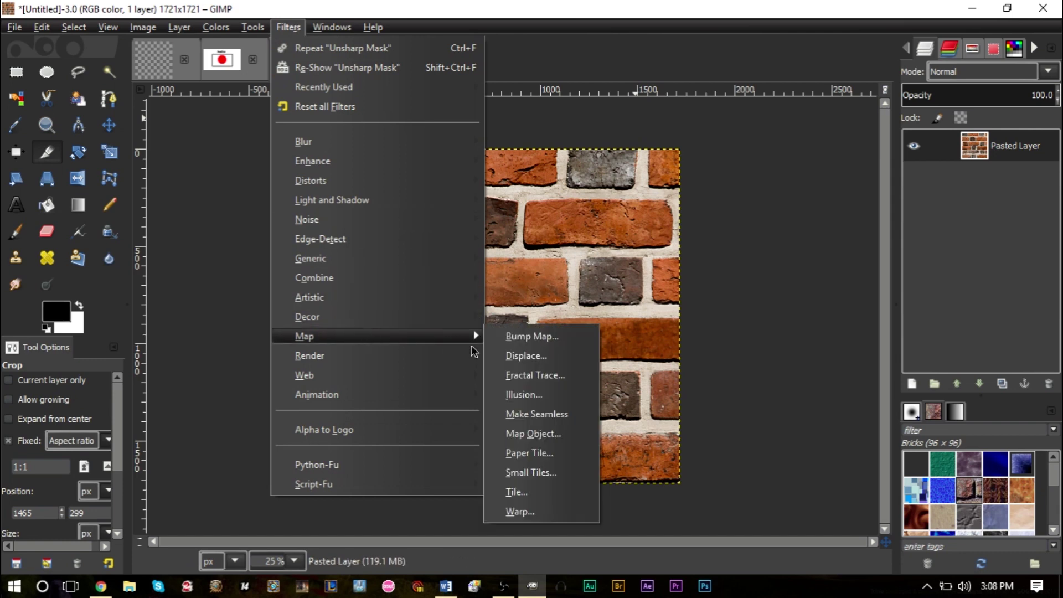
click(536, 413)
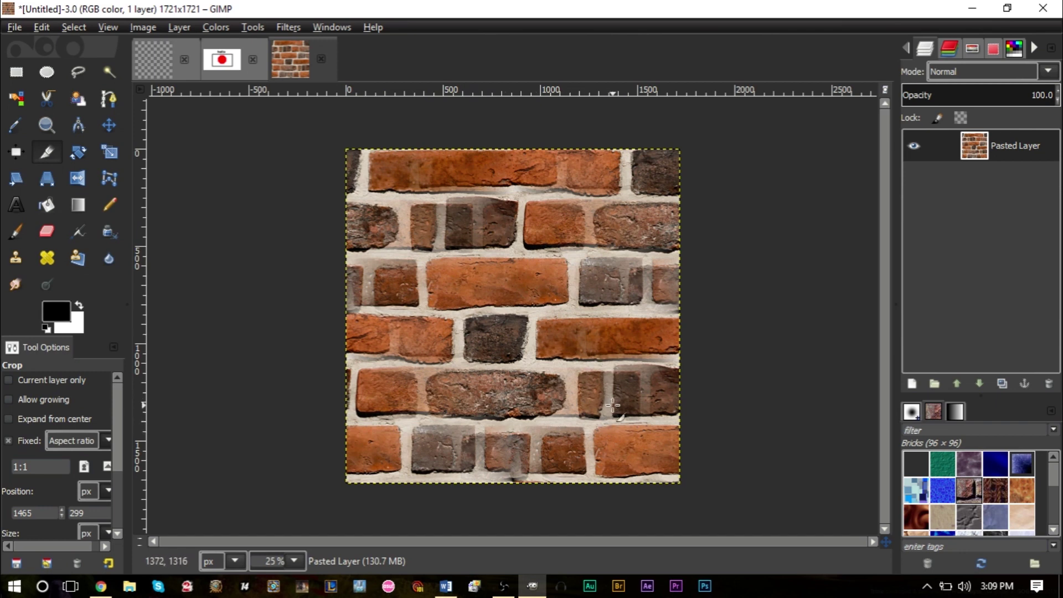
click(281, 31)
mouse_move(328, 339)
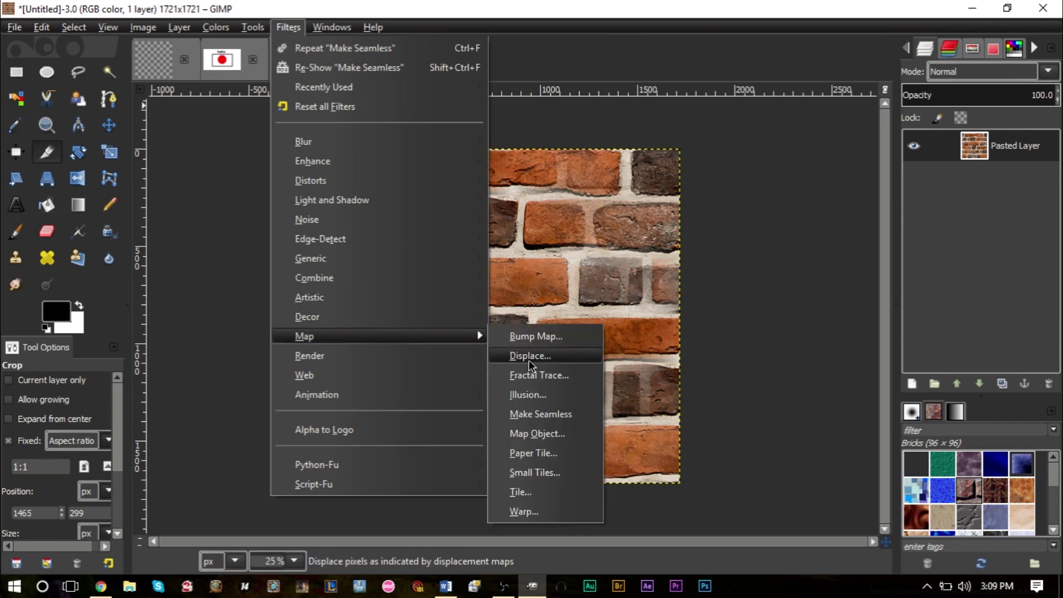
click(541, 413)
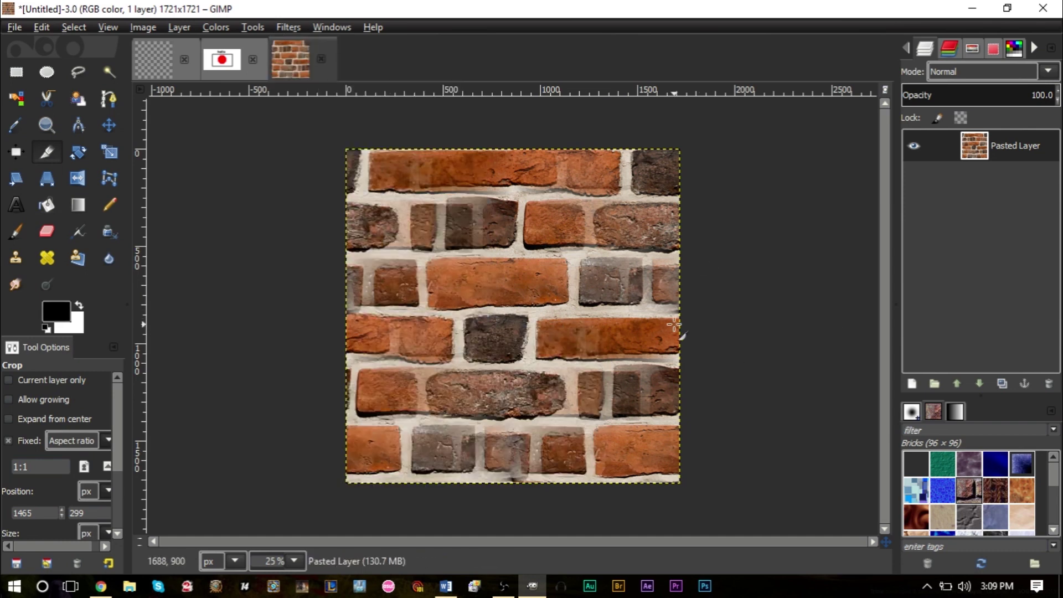
key(ctrl+z)
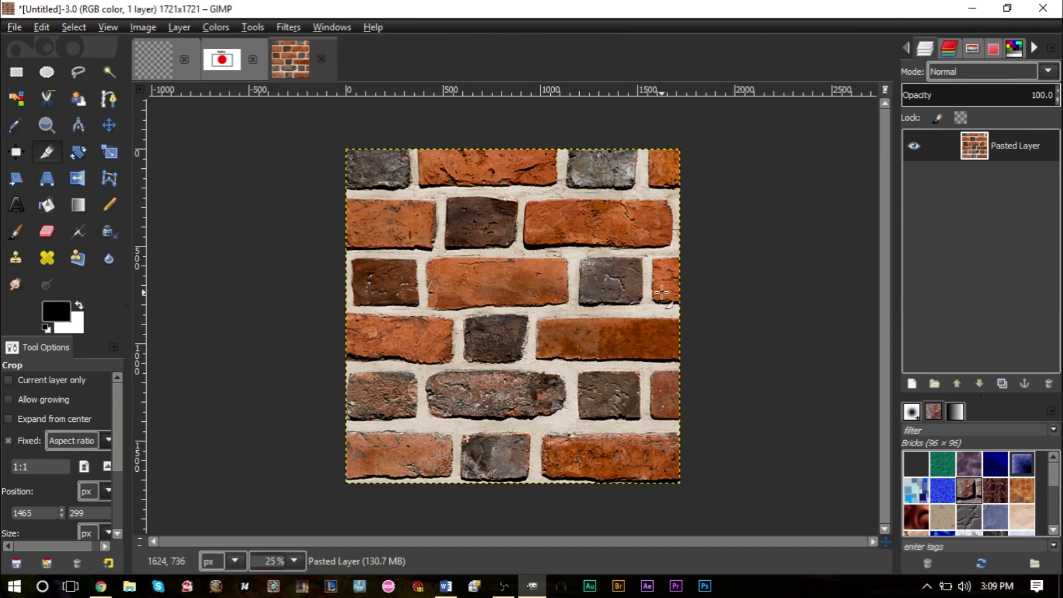
Step: In Export As, browse to C: > Users > home > .gimp-2.8 > patterns
click(14, 27)
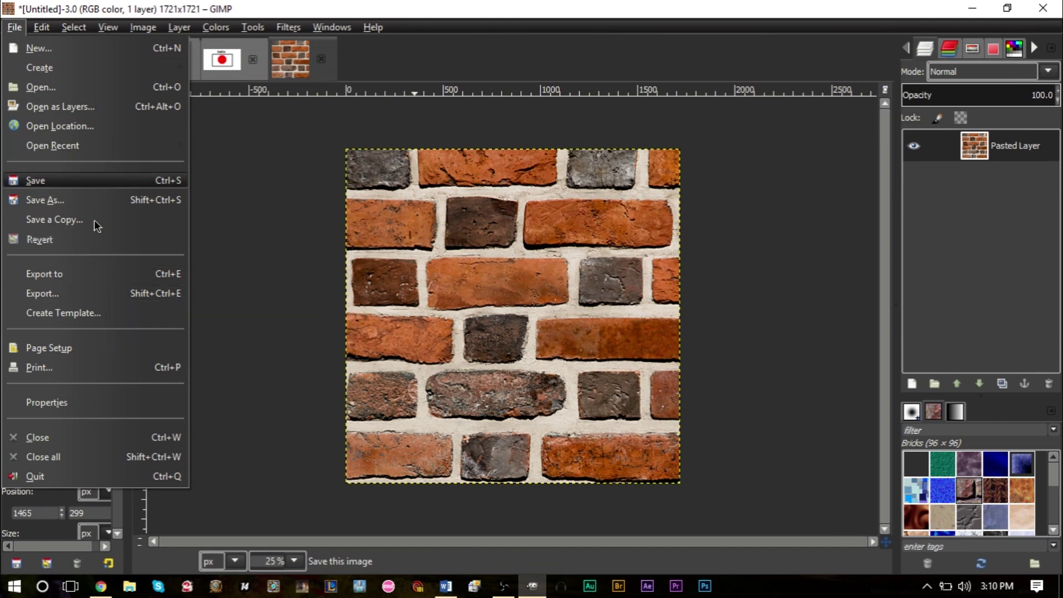
click(111, 296)
click(194, 266)
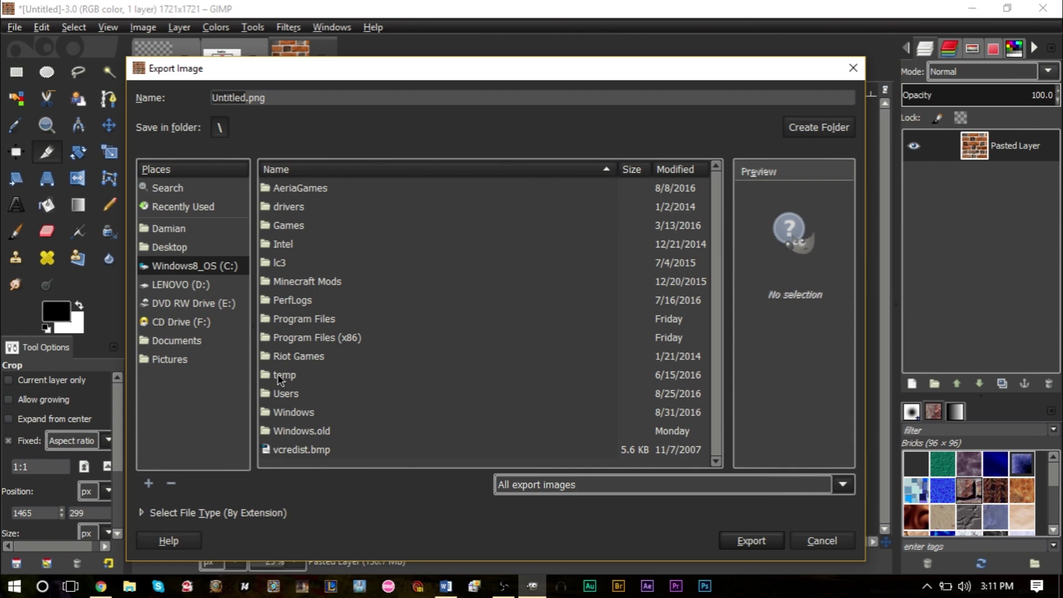
click(287, 397)
double_click(289, 395)
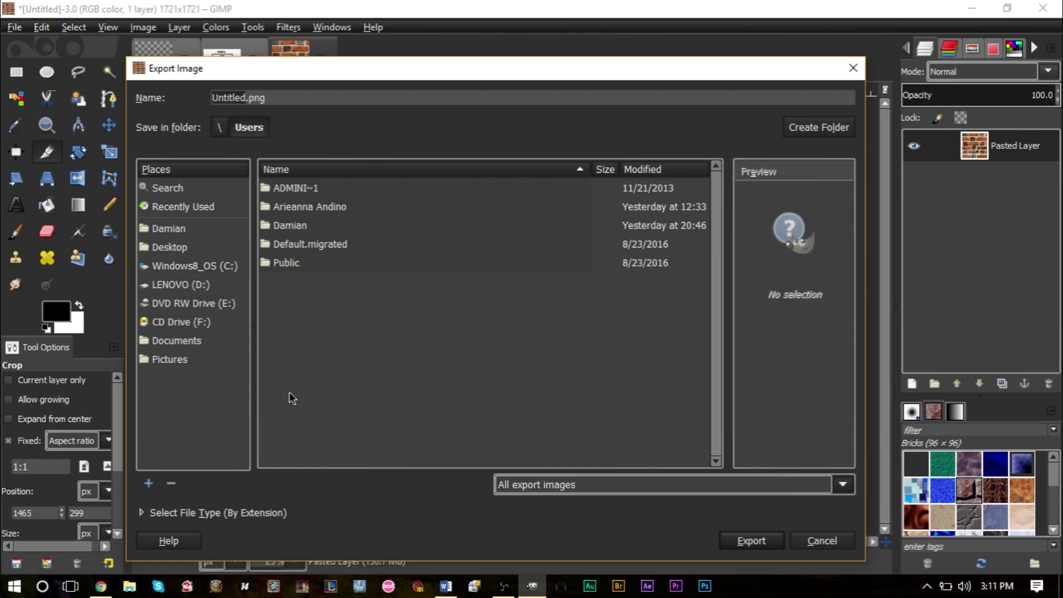
double_click(292, 226)
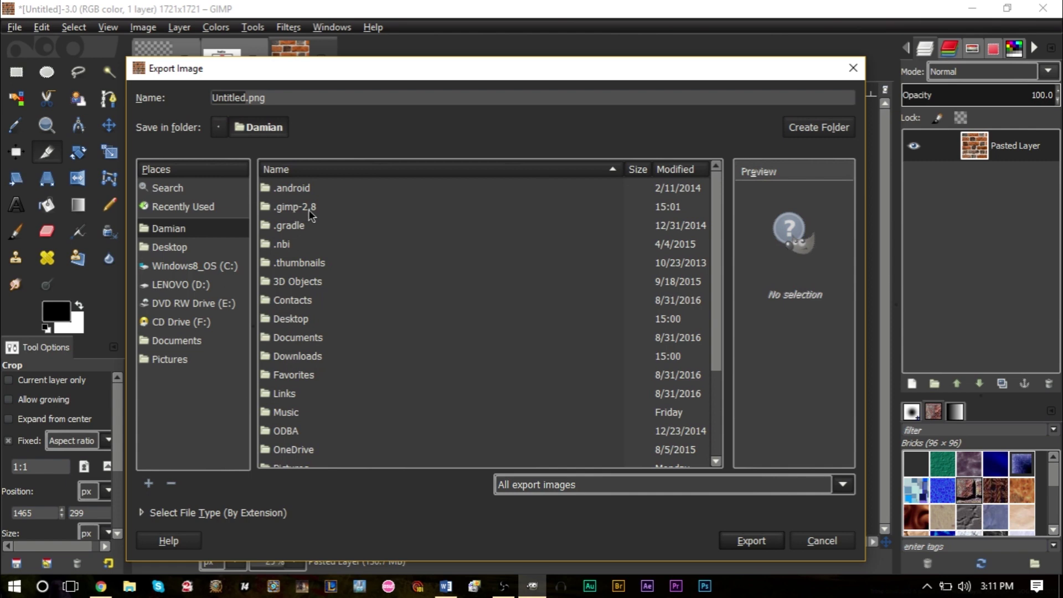
click(310, 213)
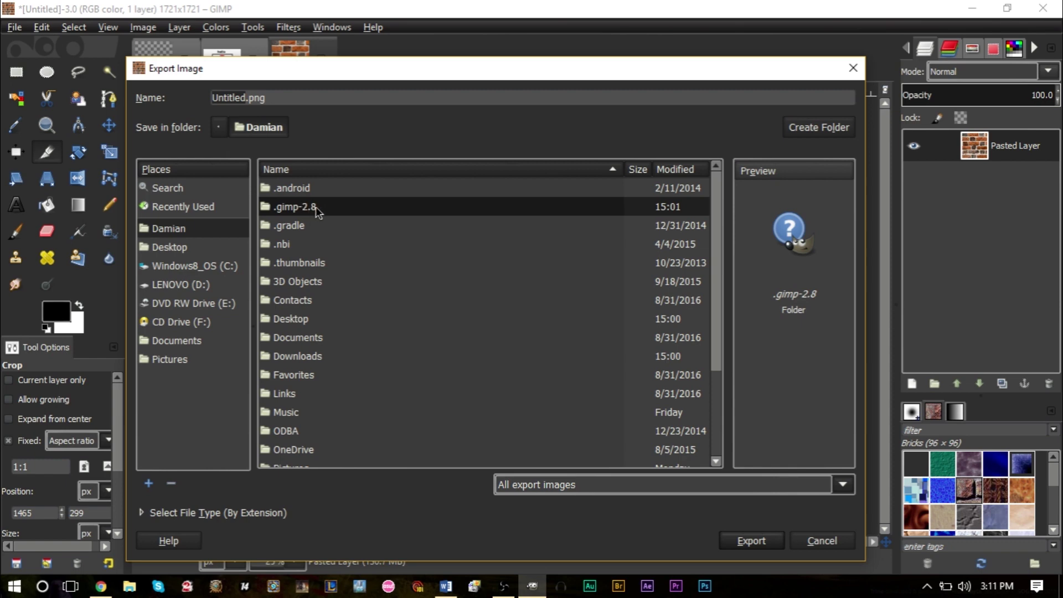
double_click(316, 207)
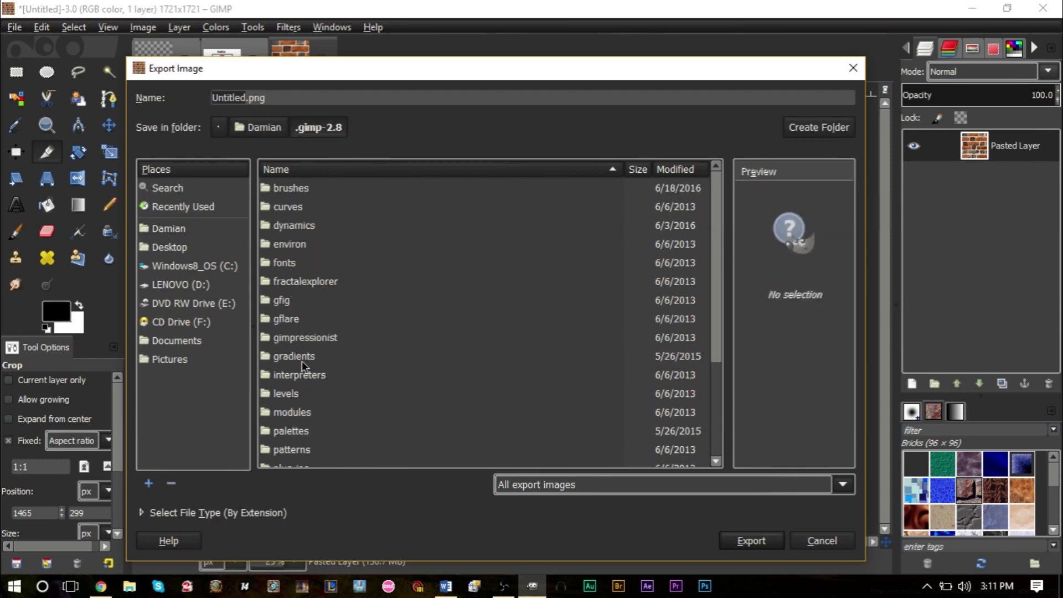
double_click(296, 449)
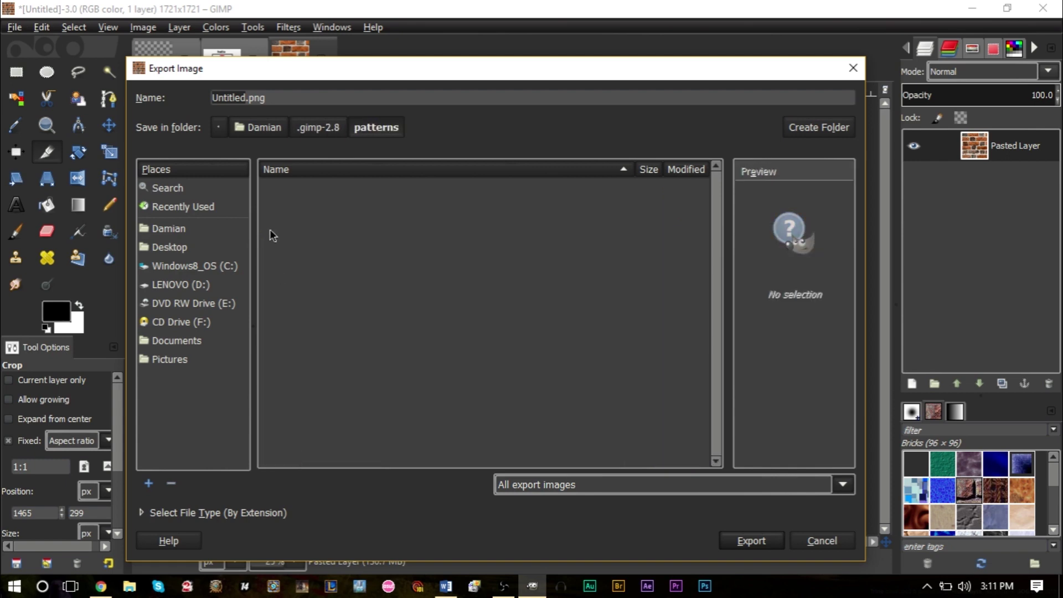
Step: Export the image as 'Cool Bricks.pat' with pattern description 'Cool Bricks'
click(280, 99)
key(BackSpace)
text(Cool Bricks.pat)
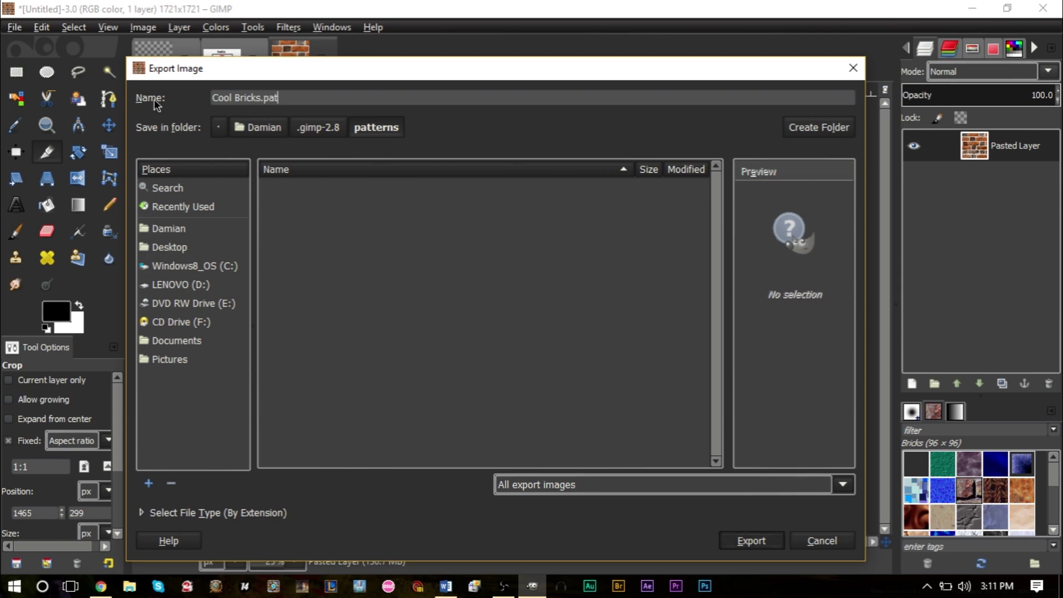
key(Return)
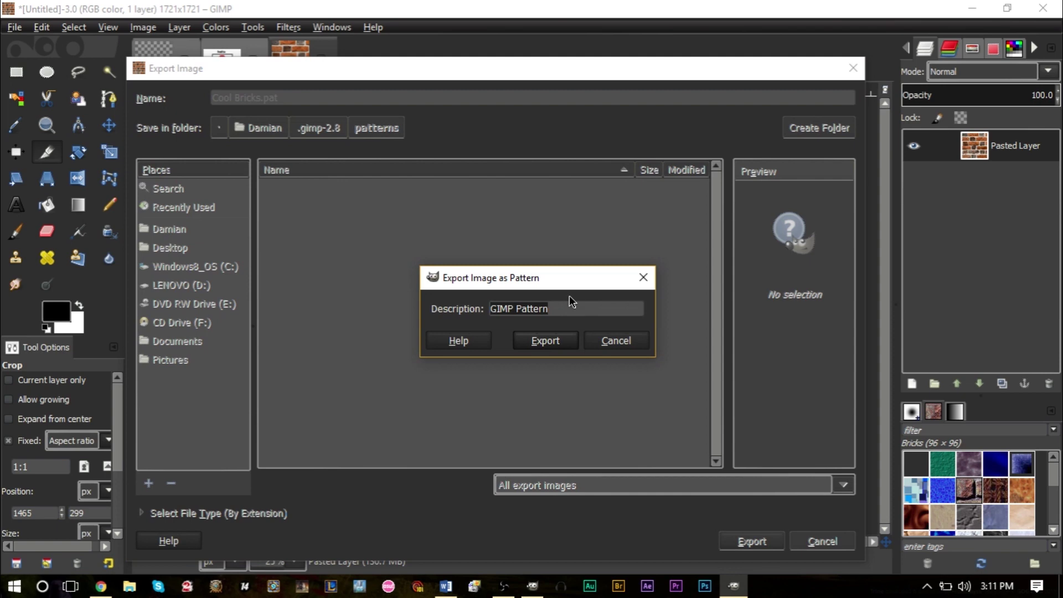
text(Cool )
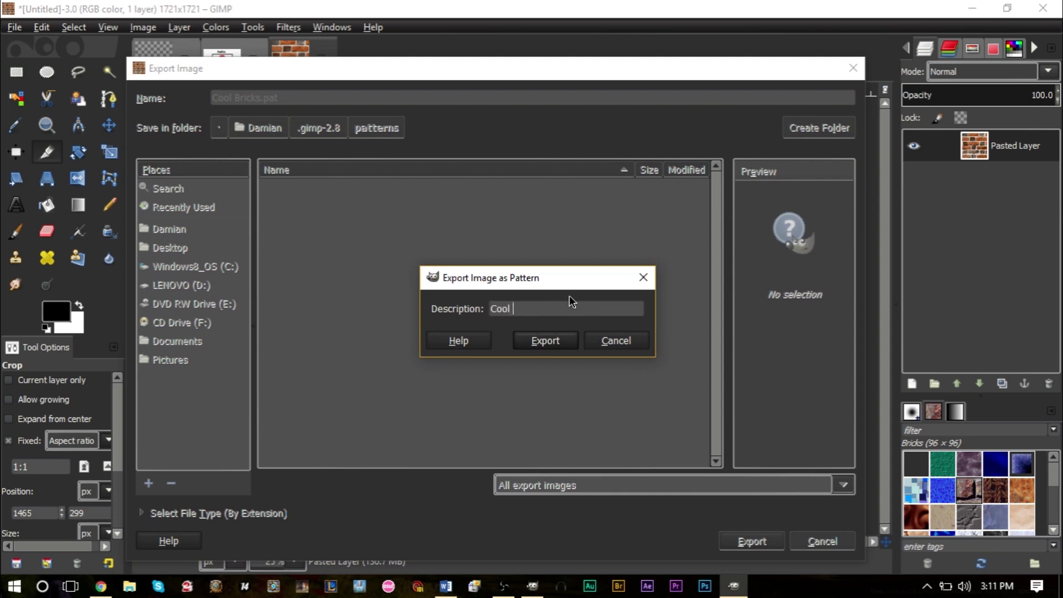
text(Bricks)
key(Return)
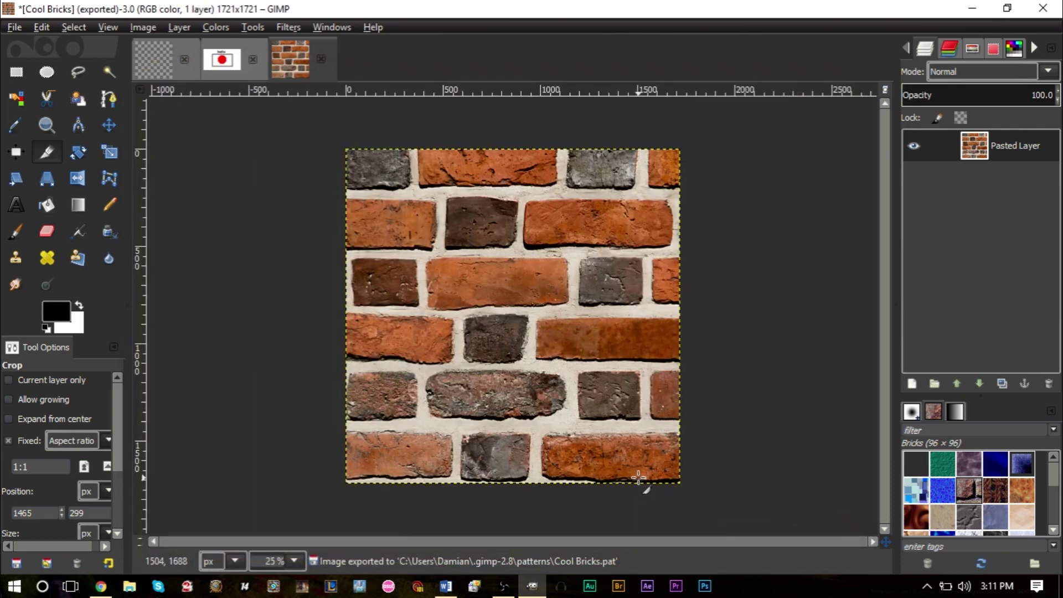
scroll(979, 516, down, 10)
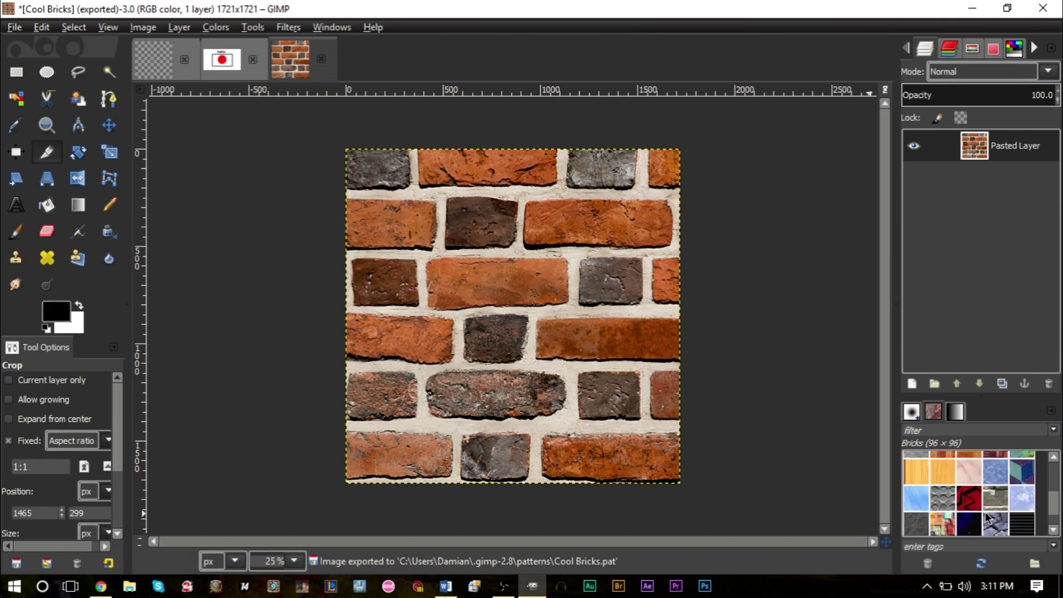
Step: Close the brick image and the blank octagon image without saving
click(321, 59)
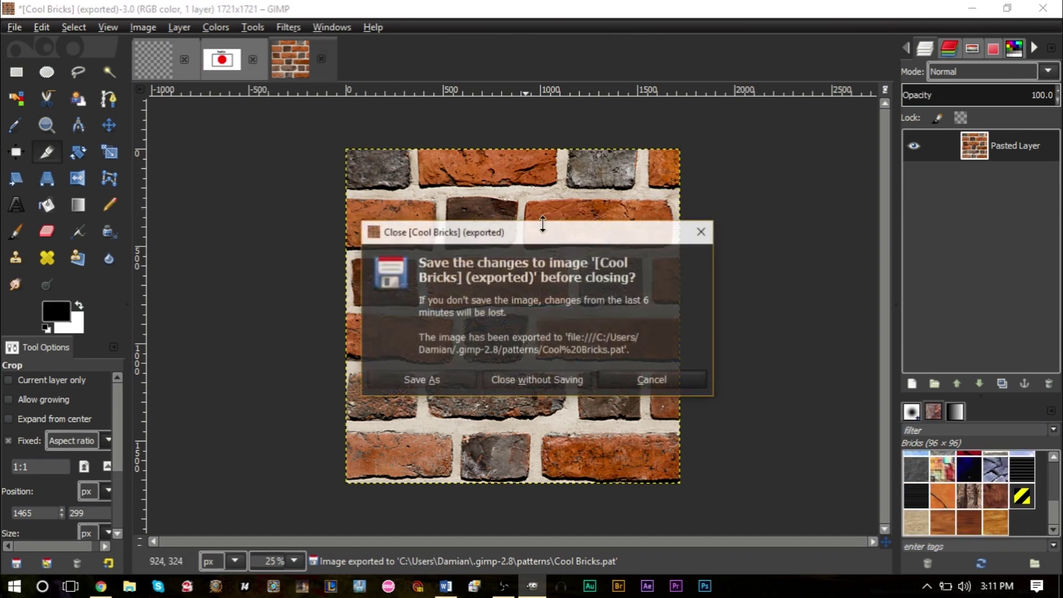
click(545, 379)
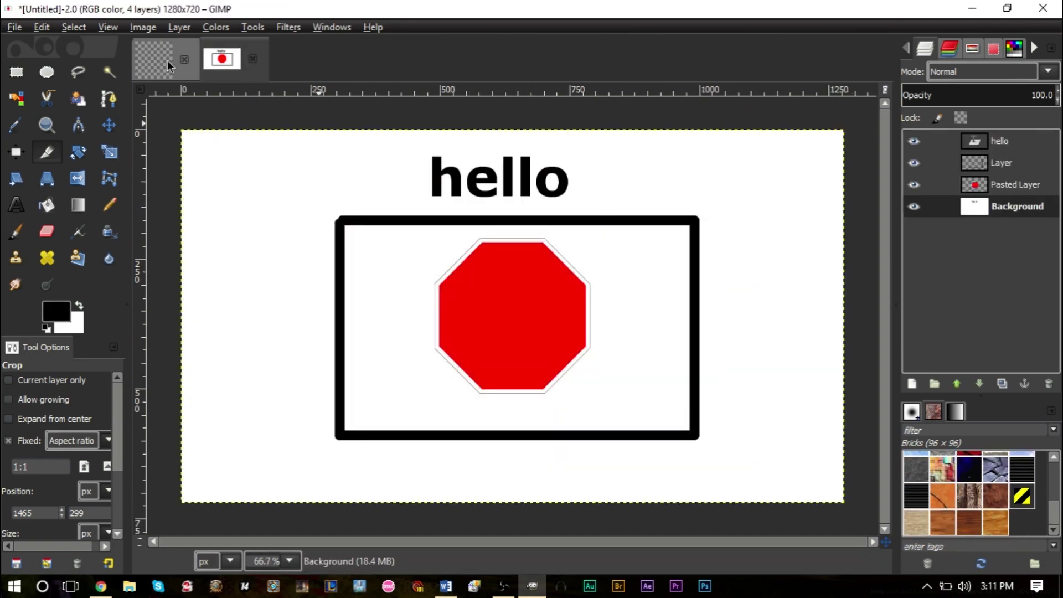
click(183, 59)
click(513, 367)
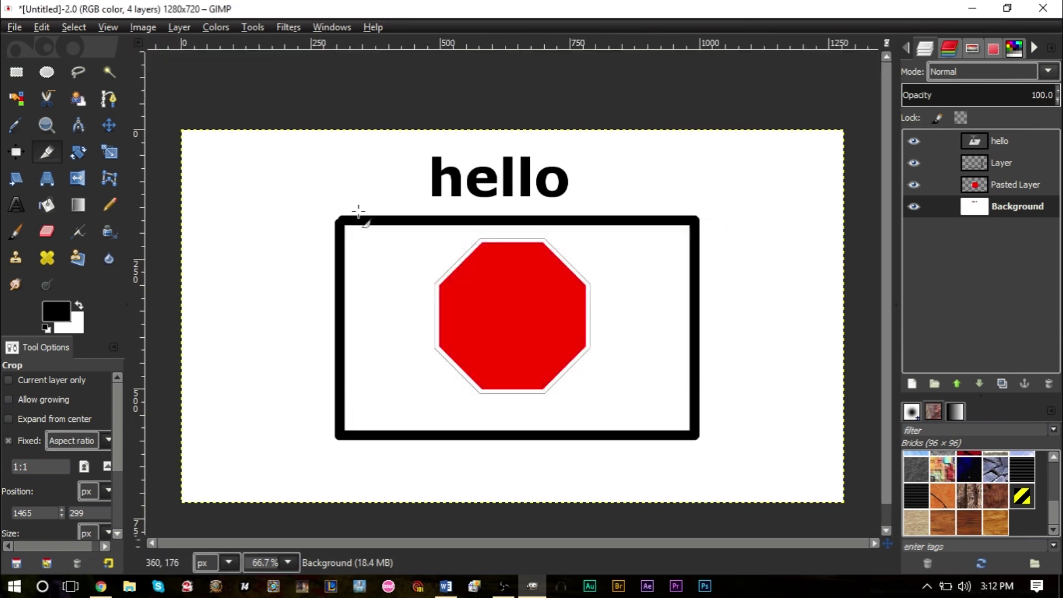
Step: Refresh the patterns and fill the Background layer with Cool Bricks
click(988, 567)
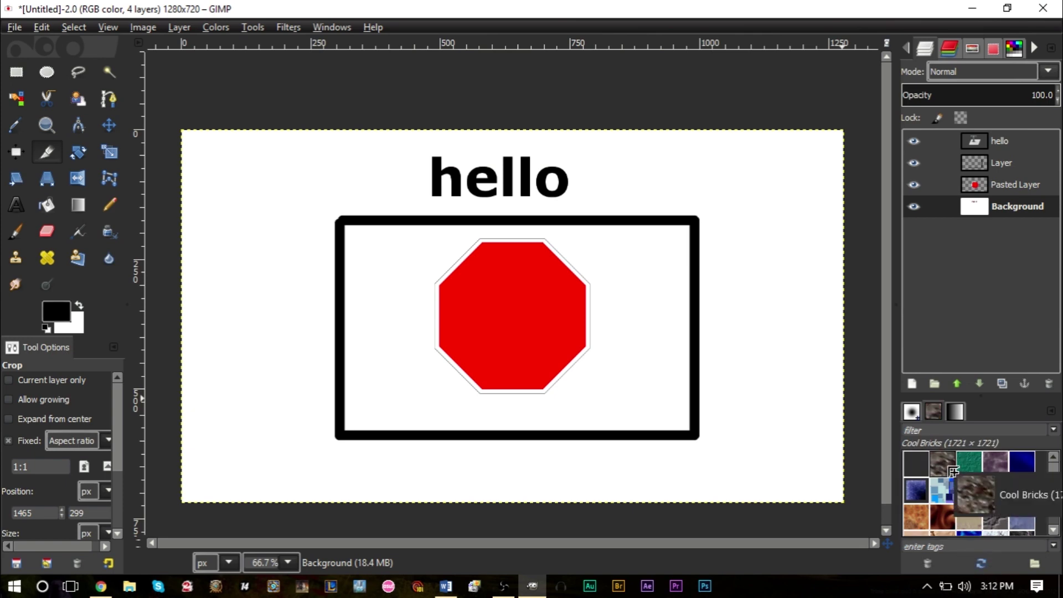
mouse_move(943, 465)
drag(943, 466, 693, 344)
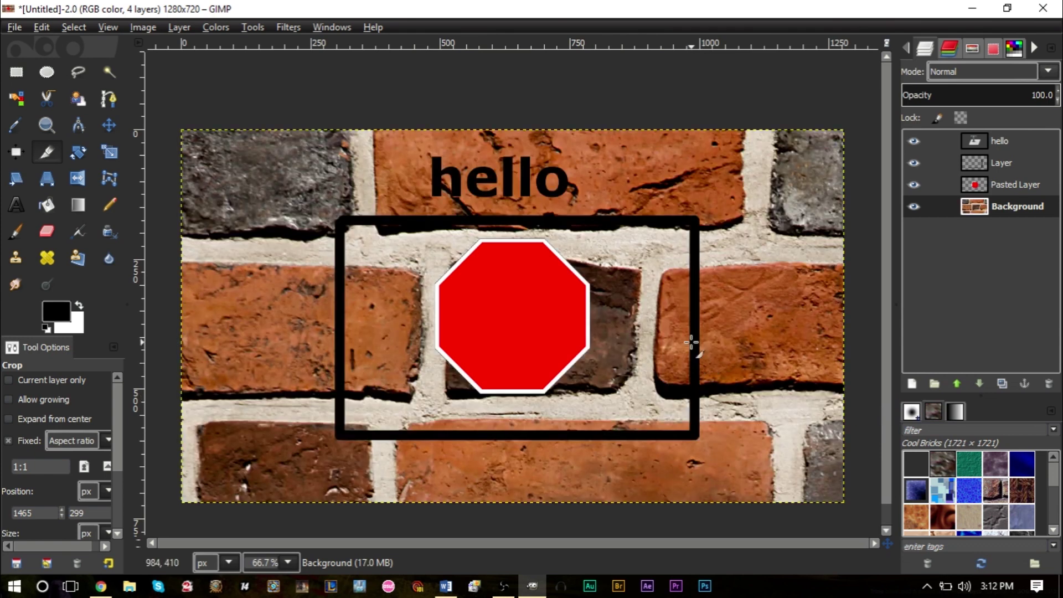
Step: Undo the background brick fill, then trial Cool Bricks inside the Pasted Layer's alpha selection and undo it
key(ctrl+z)
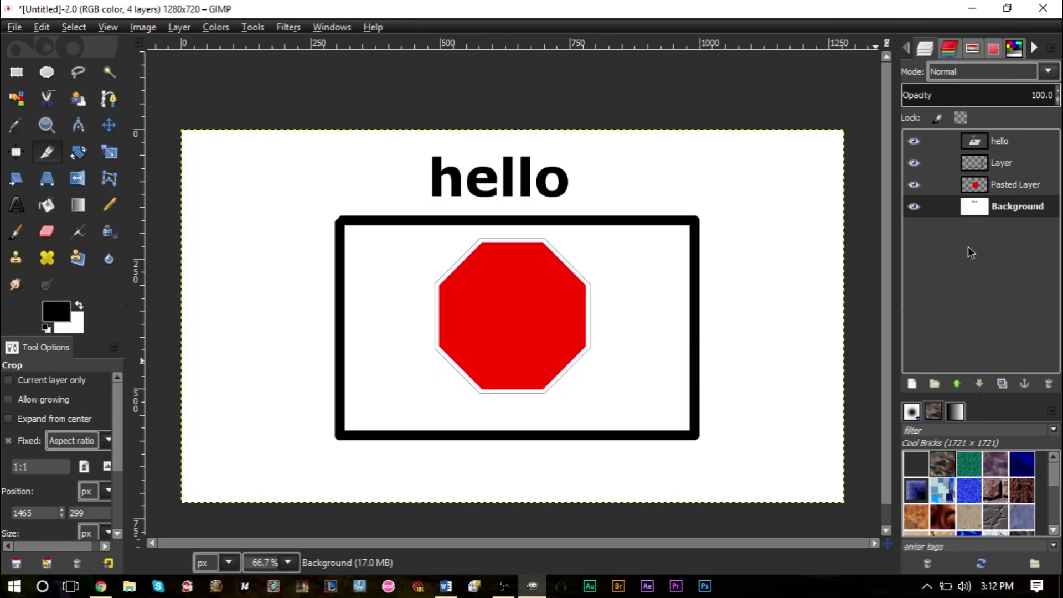
click(999, 186)
right_click(984, 187)
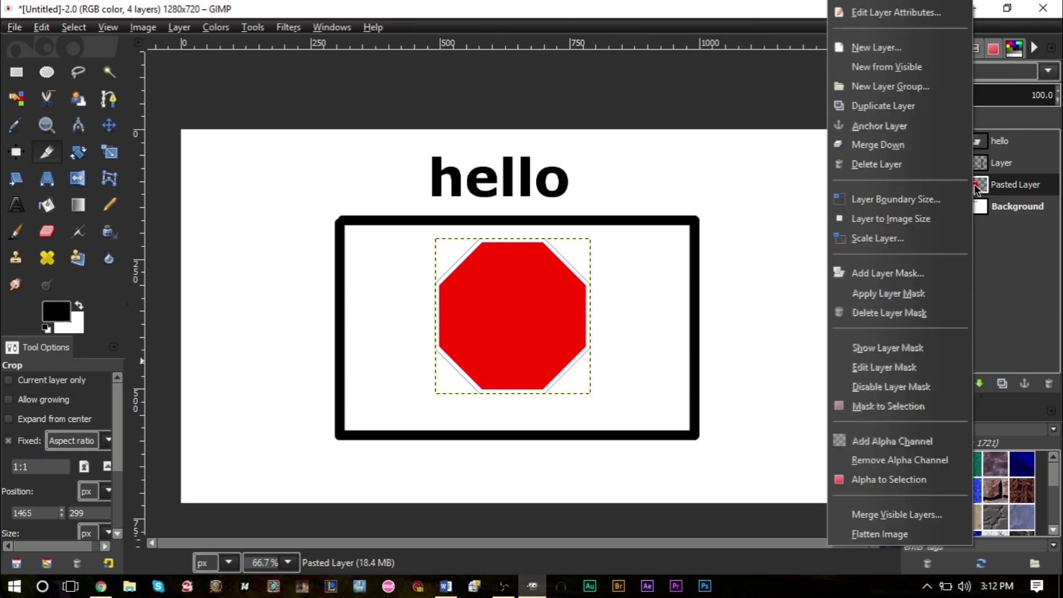
click(892, 479)
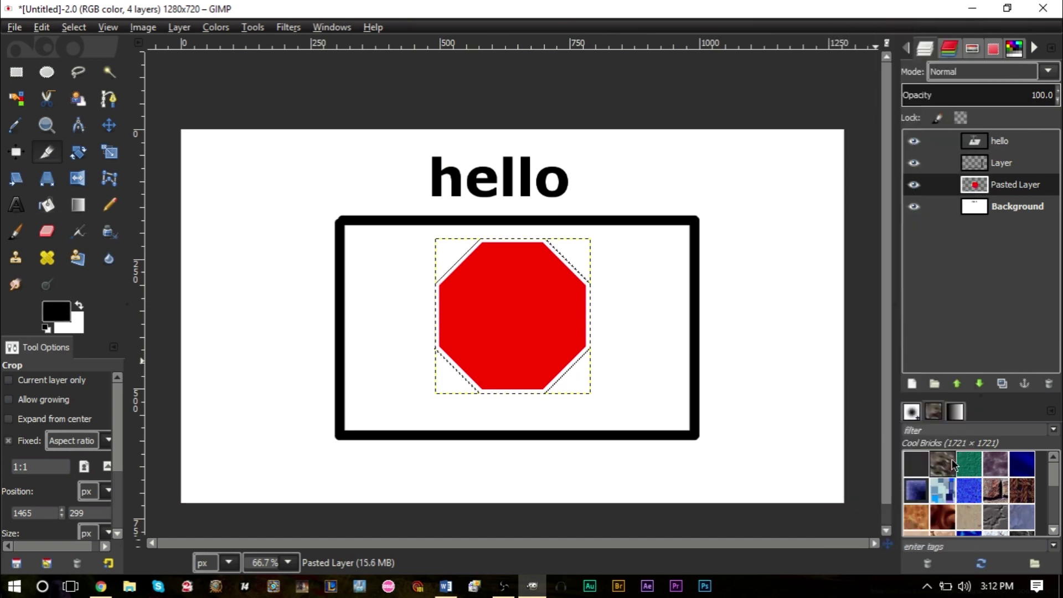
drag(943, 465, 520, 335)
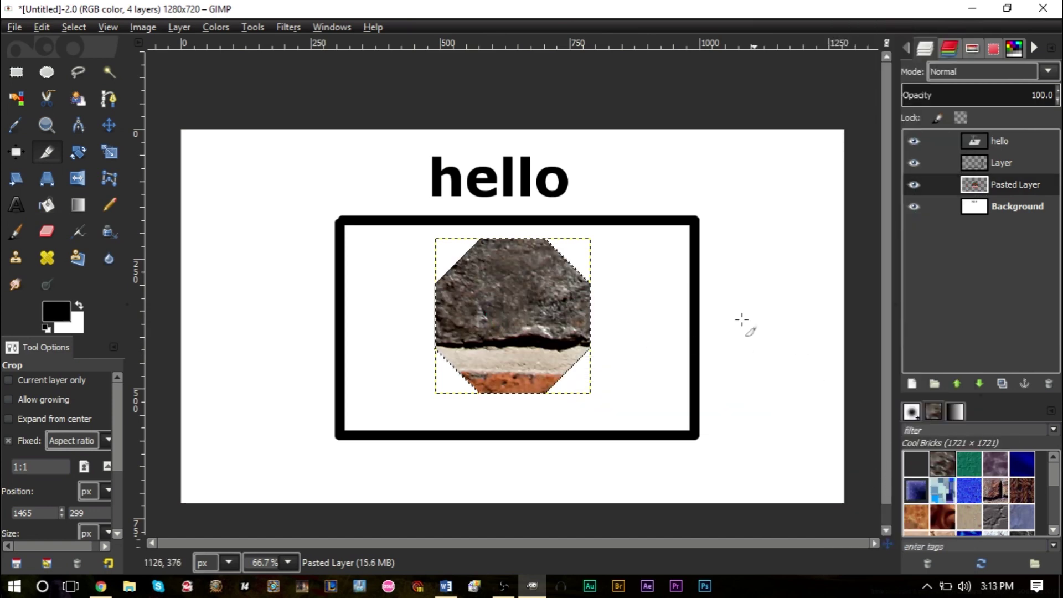
key(ctrl+z)
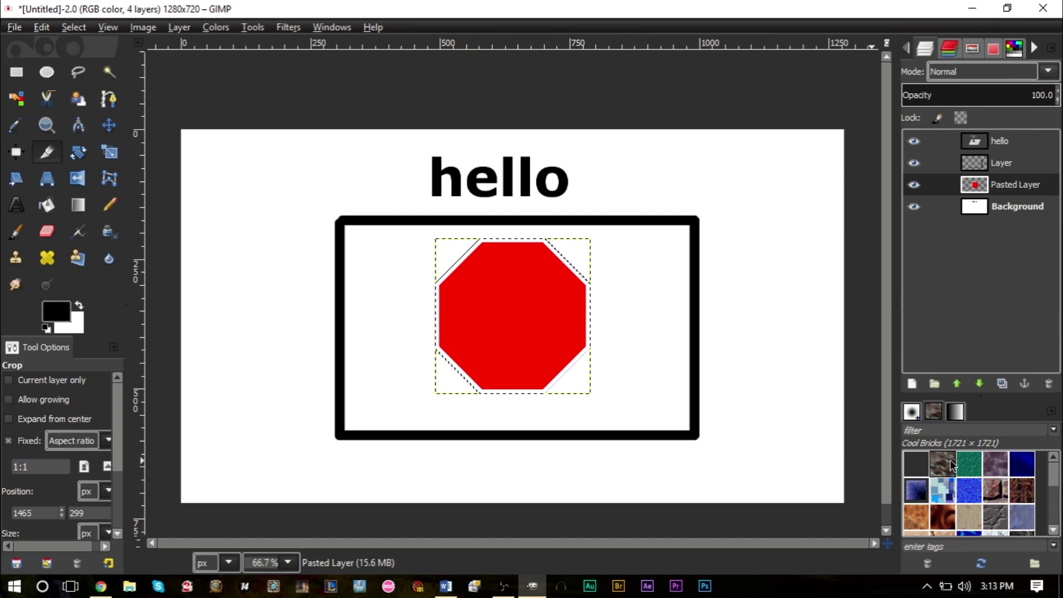
Step: Drop the selection, trial-fill the whole Background layer with Cool Bricks, and undo it
click(1016, 200)
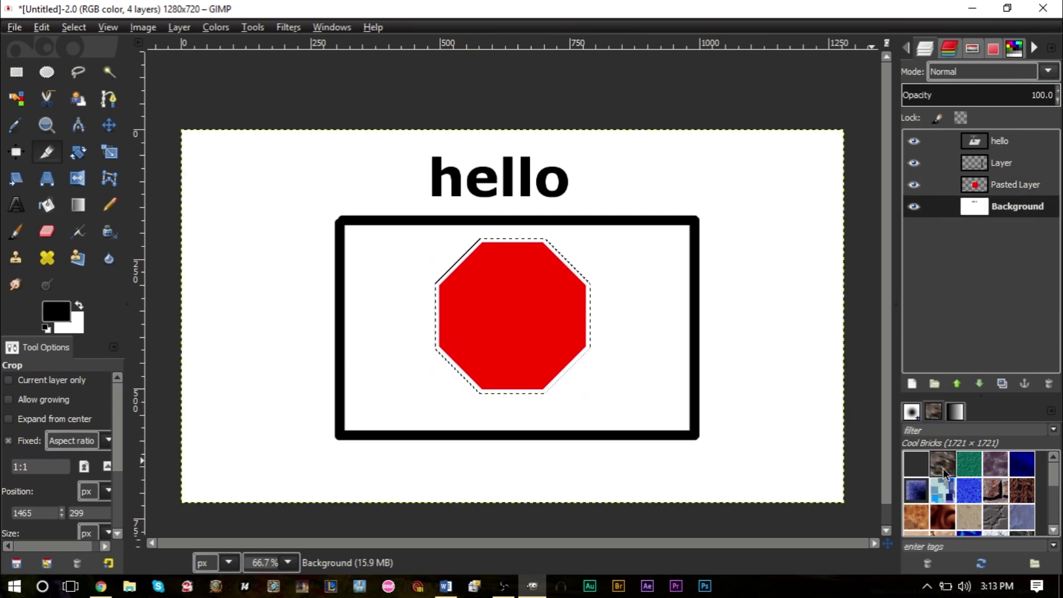
drag(942, 467, 686, 376)
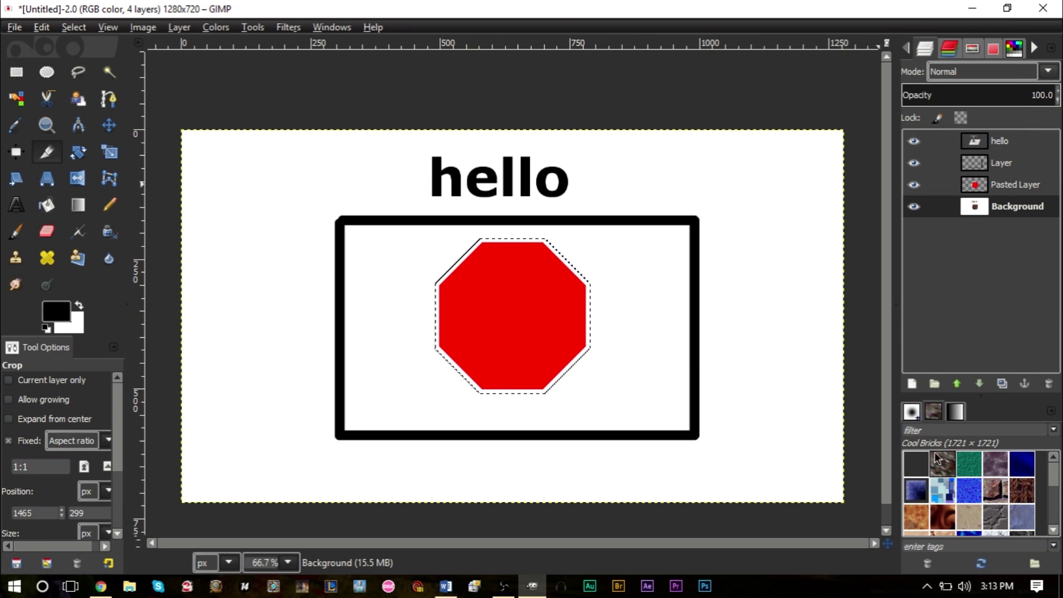
key(ctrl+shift+a)
drag(937, 457, 787, 372)
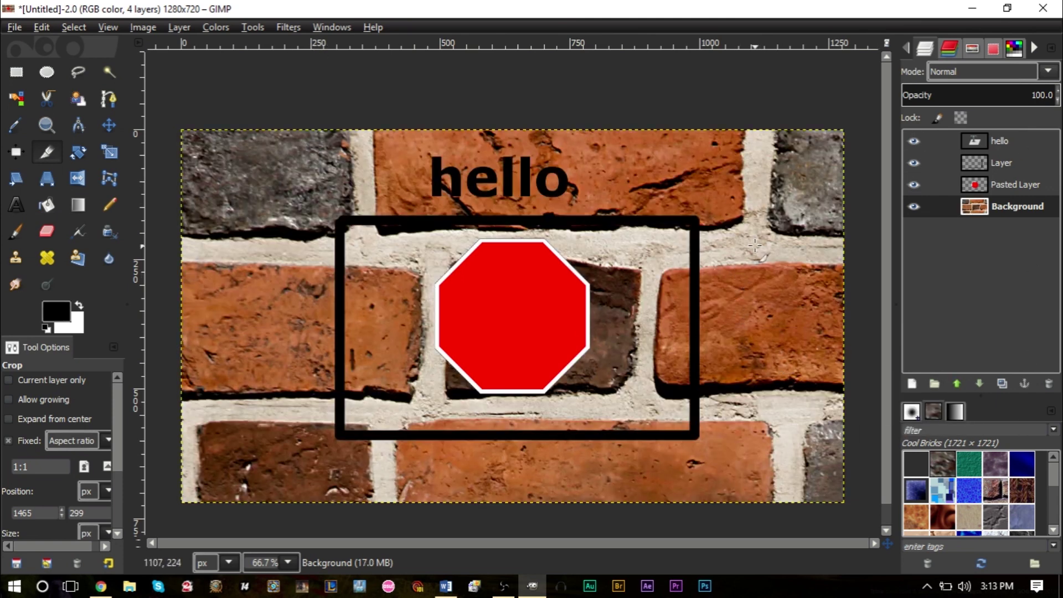
key(ctrl+z)
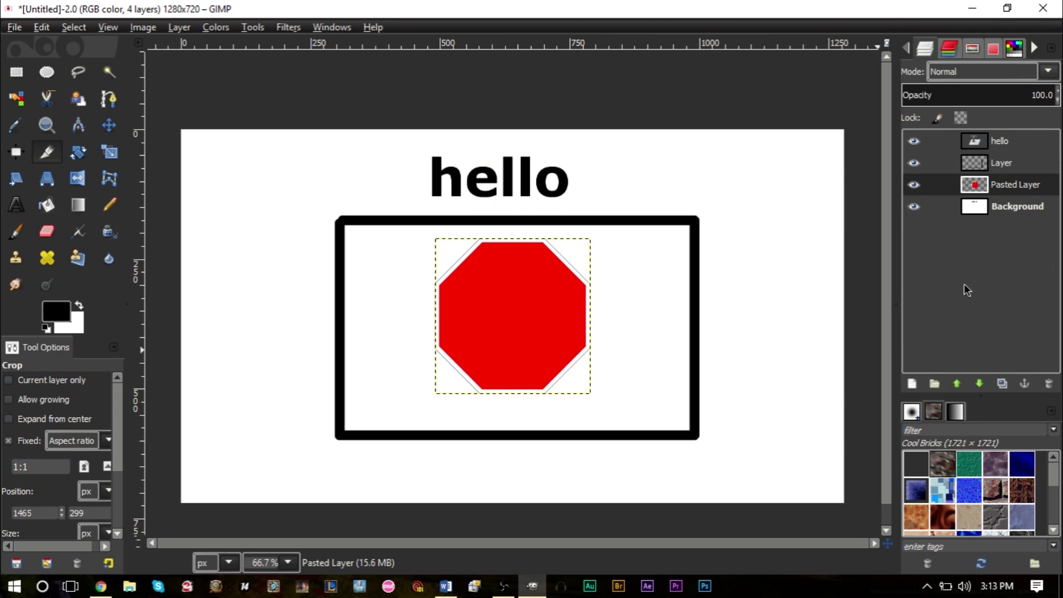
Step: Fill the Background layer with the Cool Bricks pattern, then undo it
click(992, 211)
drag(954, 477, 757, 389)
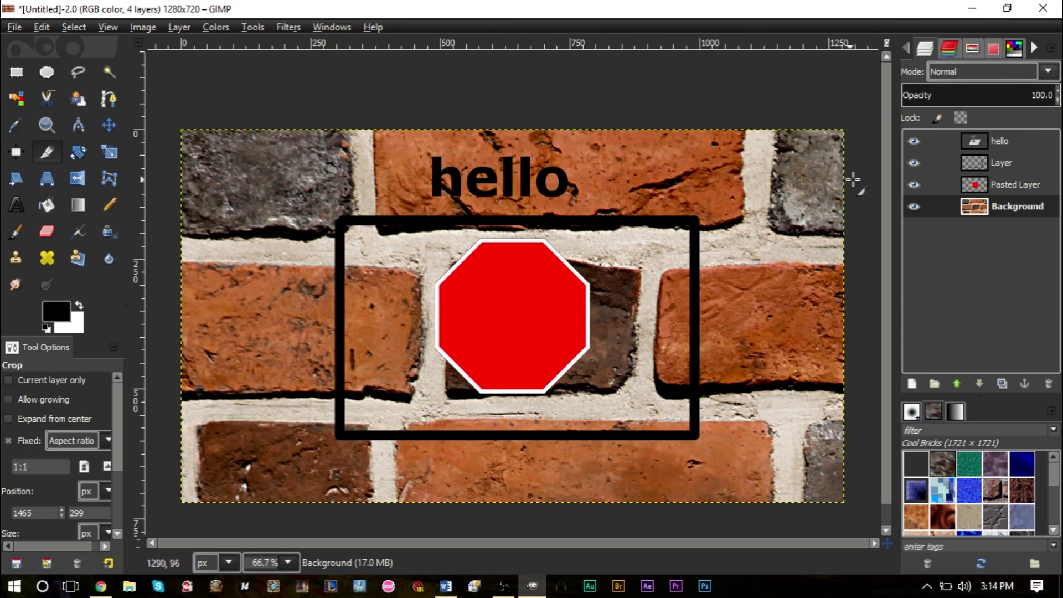
key(ctrl+z)
Step: Select the octagon via Alpha to Selection on Pasted Layer, test a Cool Bricks fill, and undo it
click(1023, 187)
right_click(1023, 187)
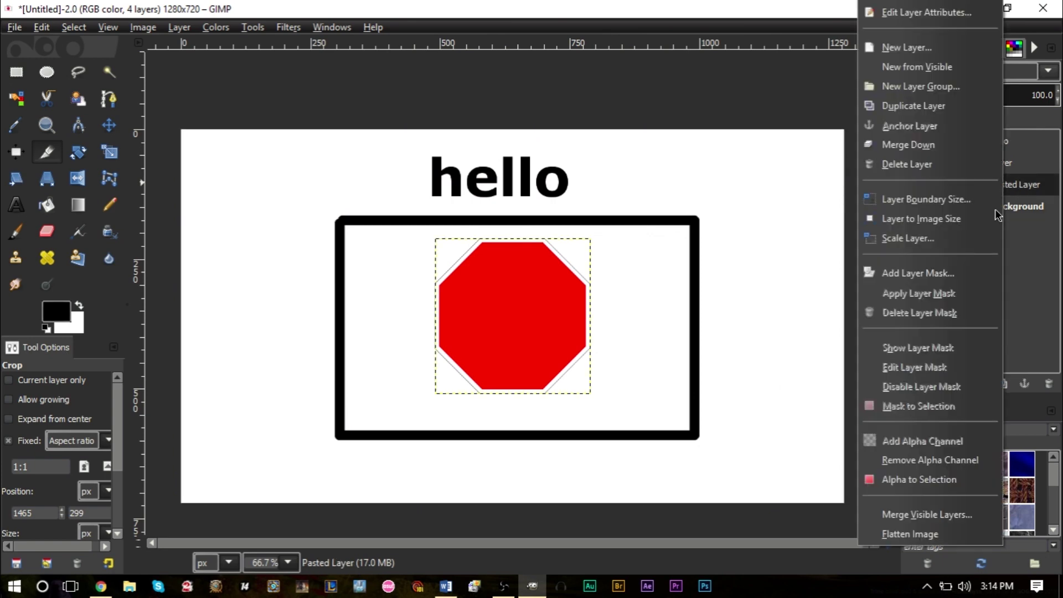
click(935, 478)
drag(935, 485, 460, 299)
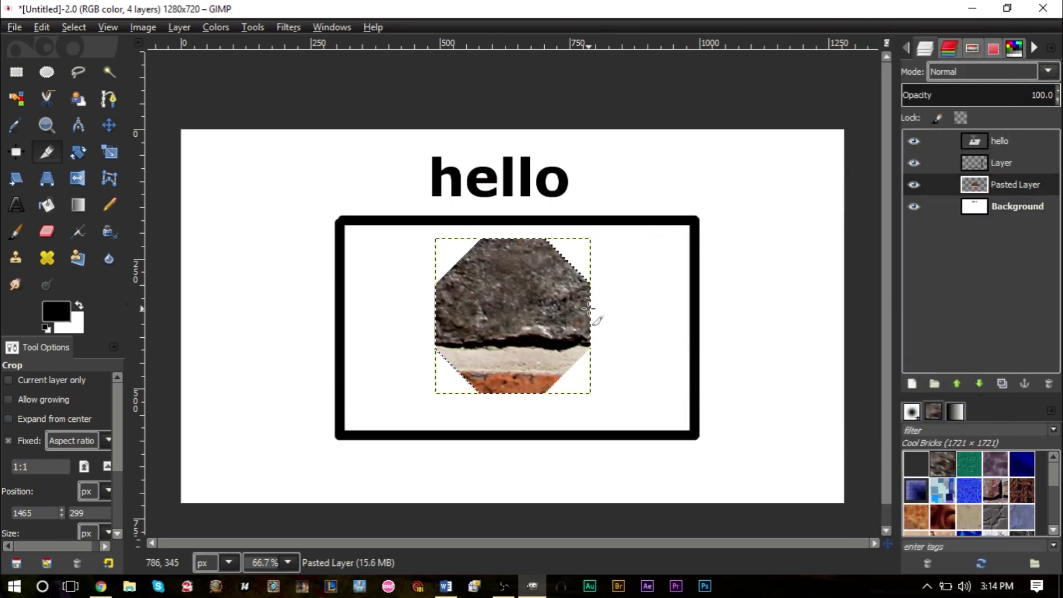
key(ctrl+z)
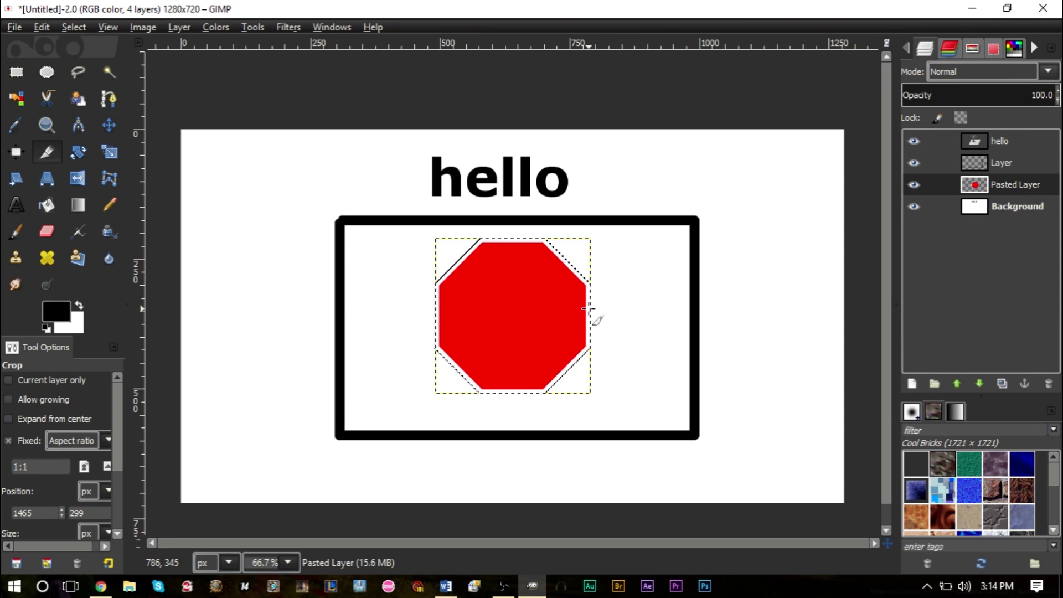